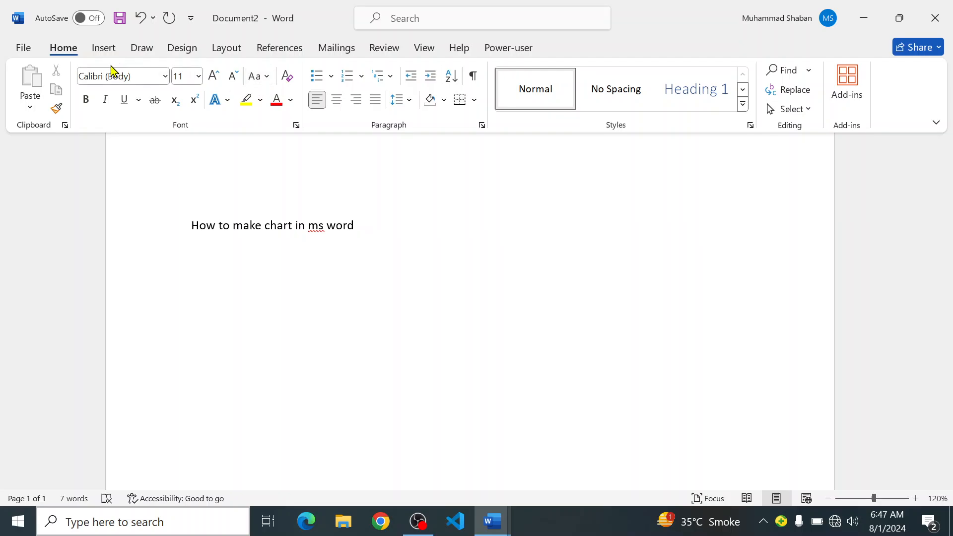
Open the Insert Chart dialog to add a chart below the document's text line.
left_click(105, 49)
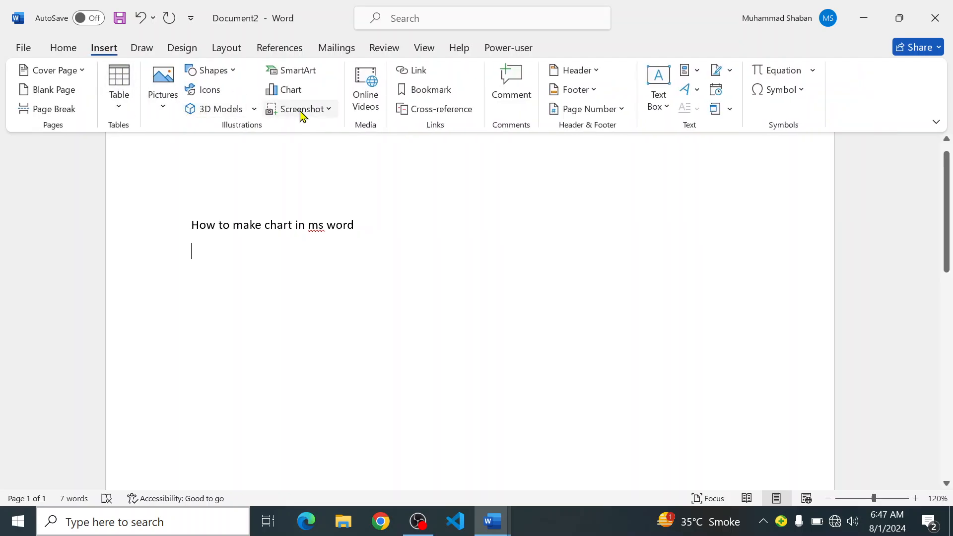
left_click(292, 92)
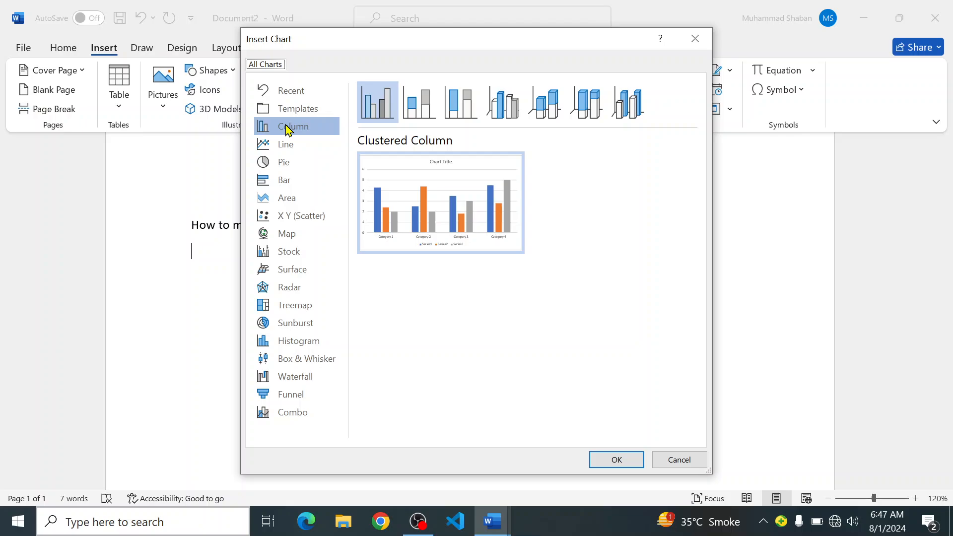
key("super+plus")
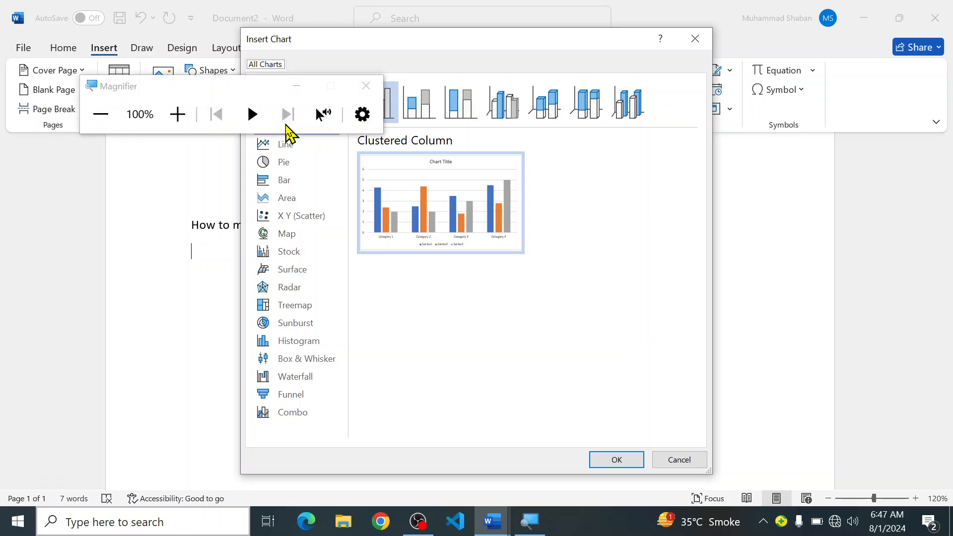
left_click(173, 117)
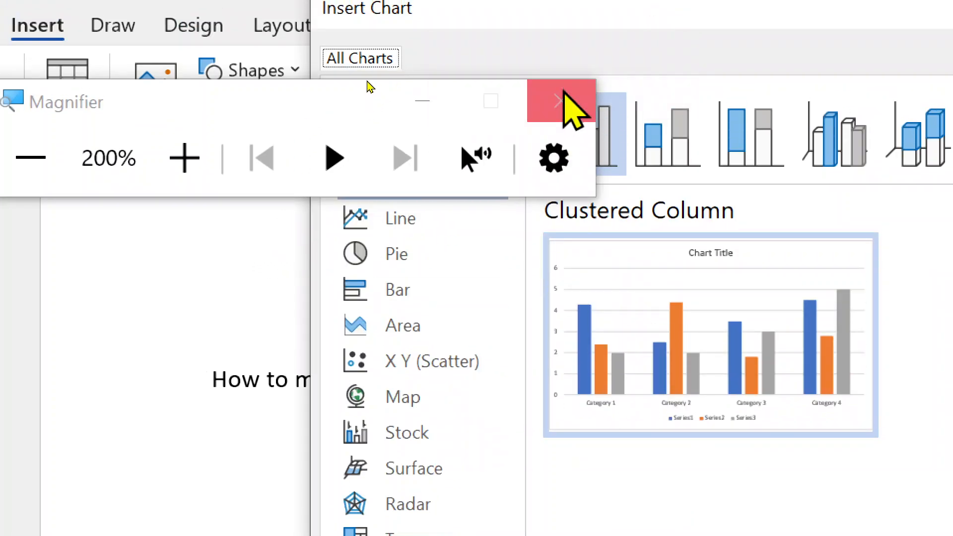
left_click(561, 101)
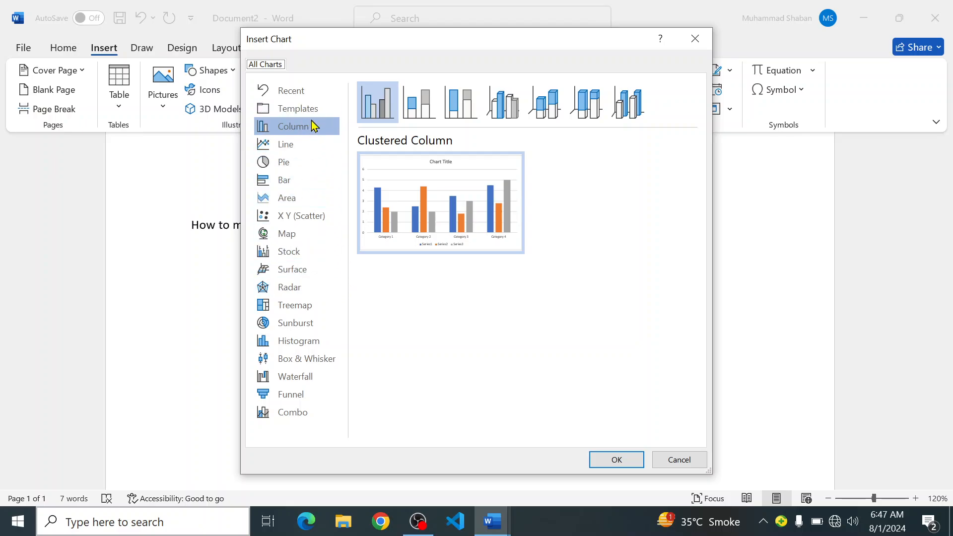
Examine the previews of the line, pie, bar, area, scatter, stock, surface and radar chart types.
left_click(300, 149)
mouse_move(434, 215)
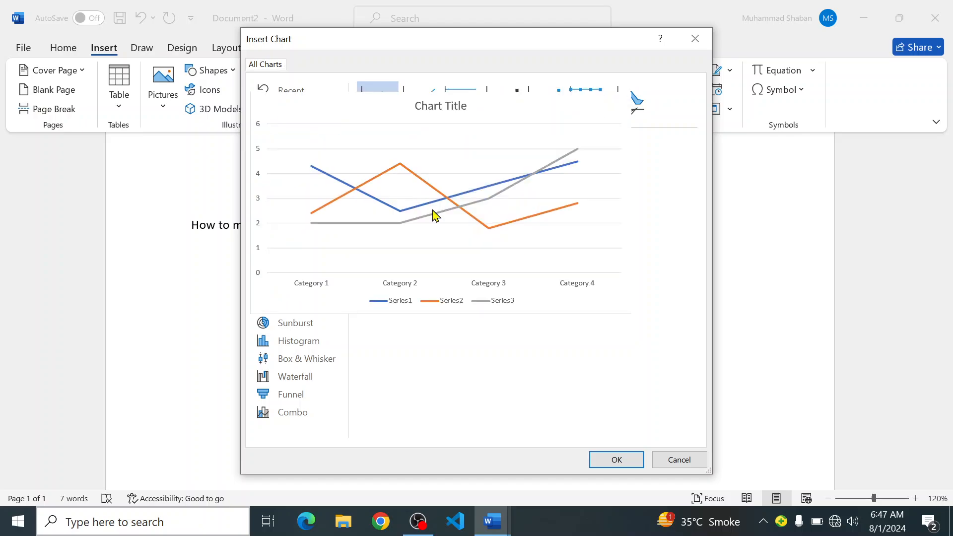
left_click(288, 168)
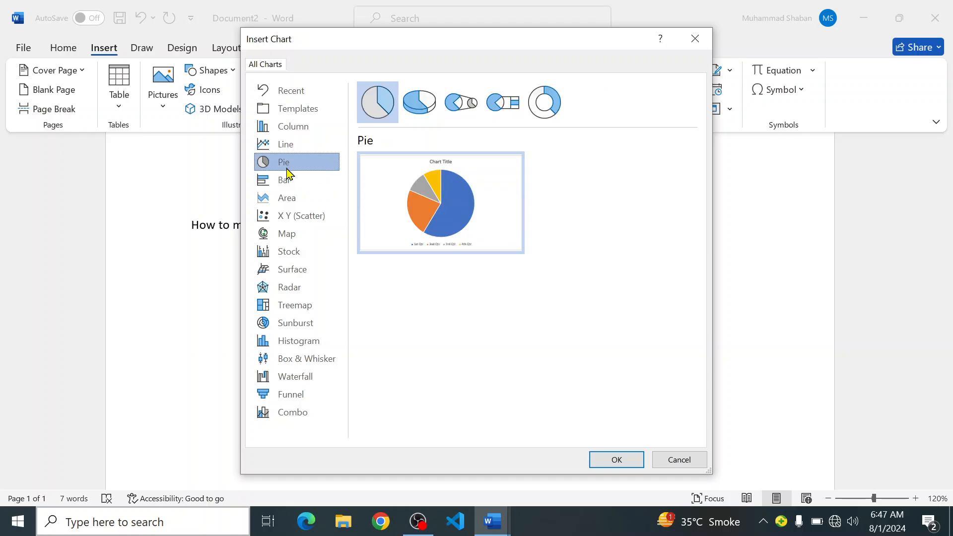
left_click(286, 185)
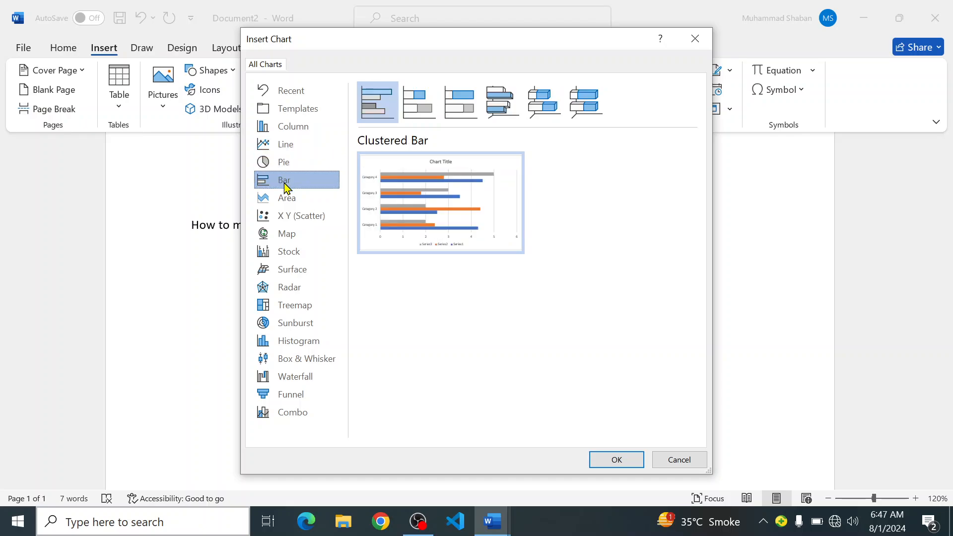
left_click(286, 205)
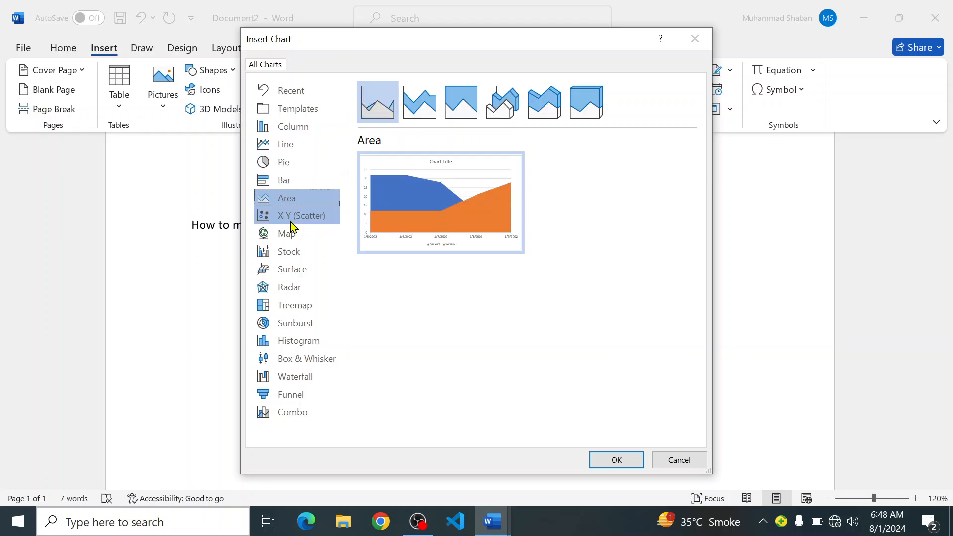
left_click(293, 218)
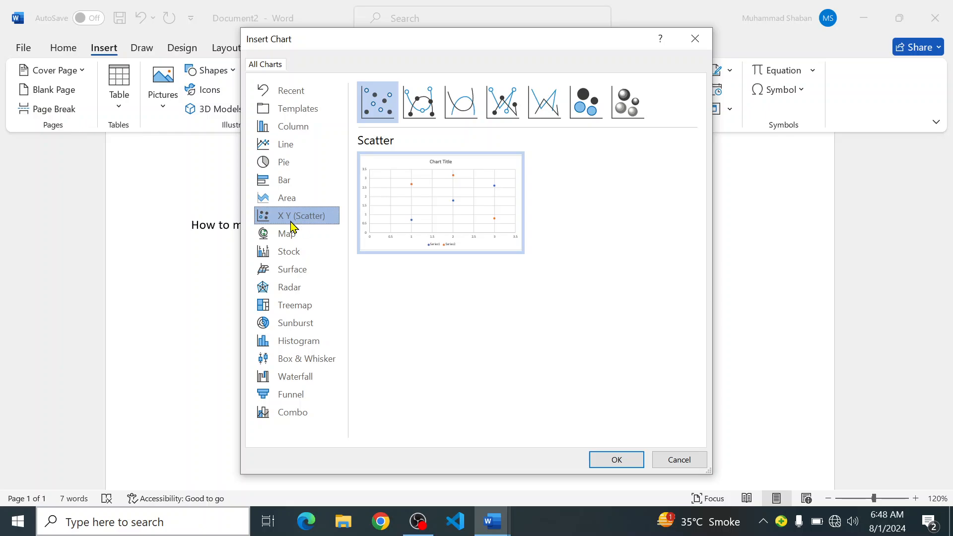
left_click(300, 251)
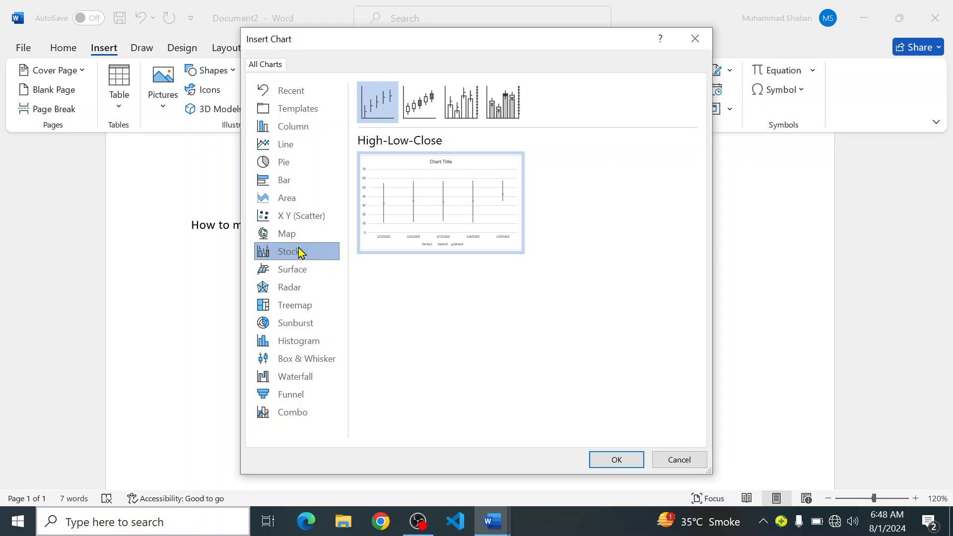
left_click(305, 280)
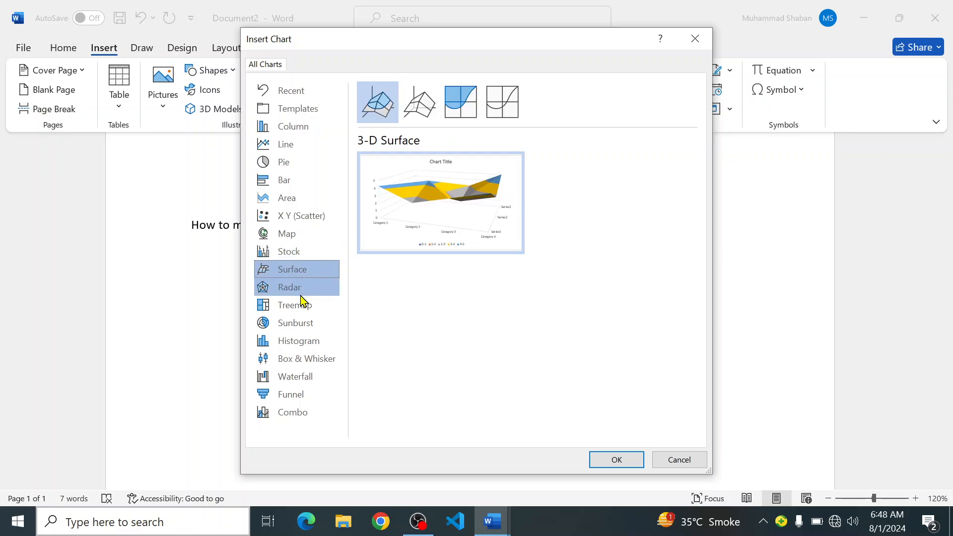
left_click(298, 293)
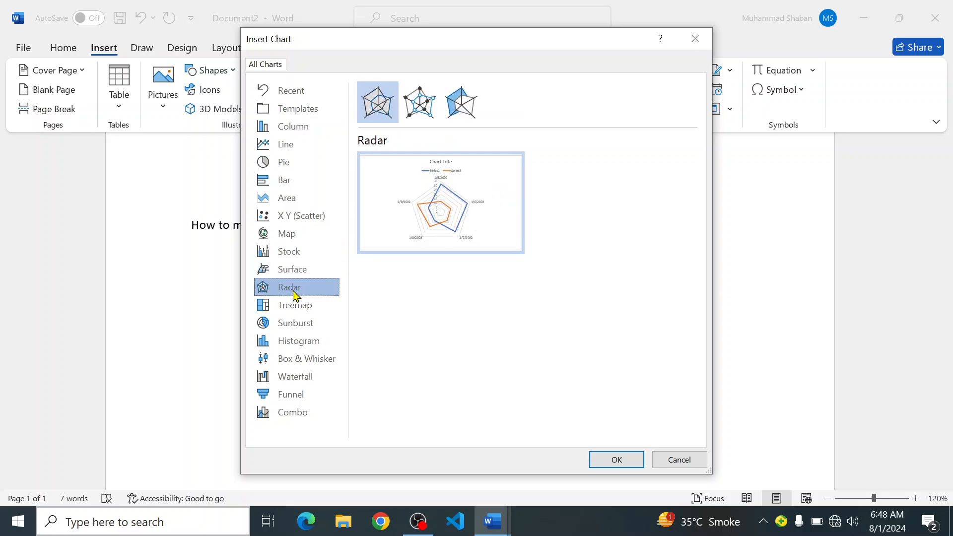
Insert a standard pie chart below the text line and dismiss the notice in its data sheet.
left_click(276, 173)
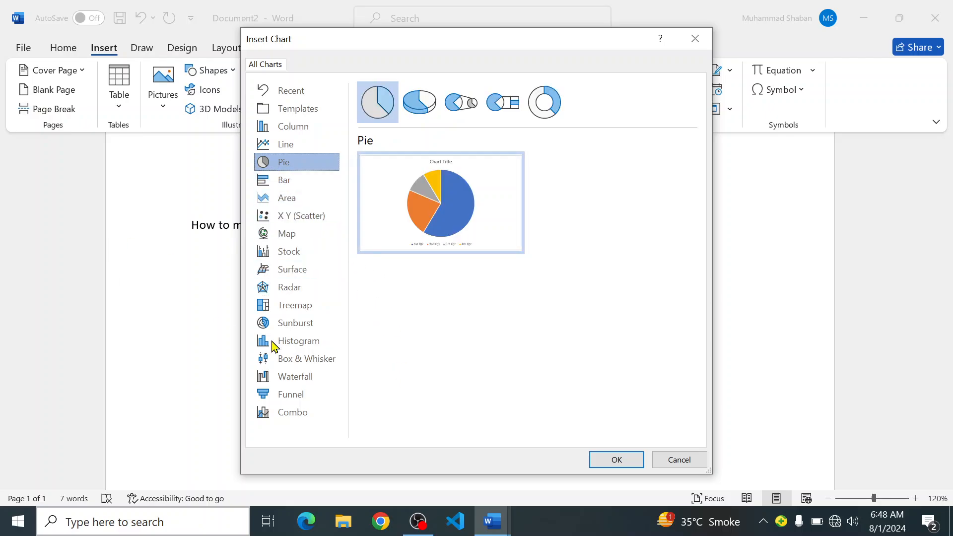
left_click(603, 461)
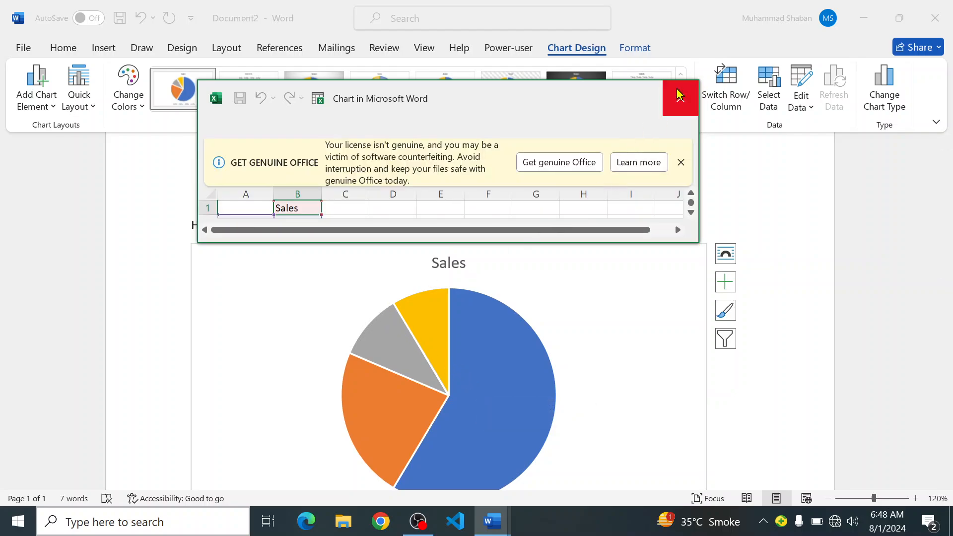
left_click(680, 163)
scroll(374, 176, "down", 1)
scroll(364, 177, "up", 1)
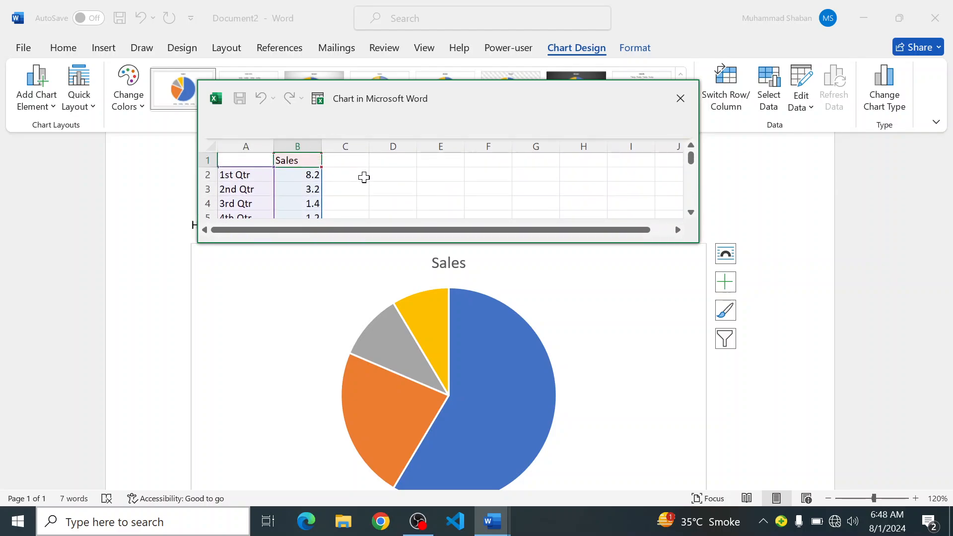
Label the chart data columns Name in cell A1 and runs in cell B1.
left_click(238, 159)
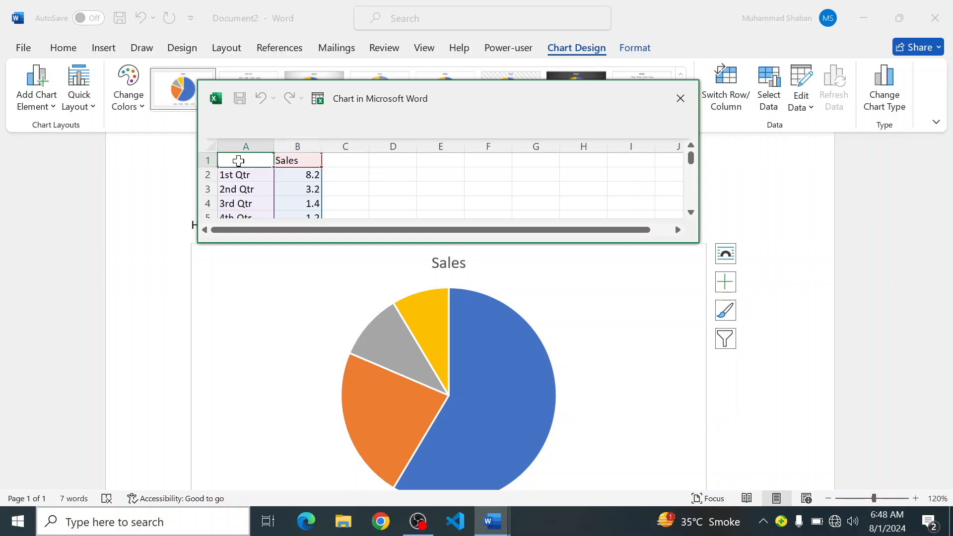
type("Name")
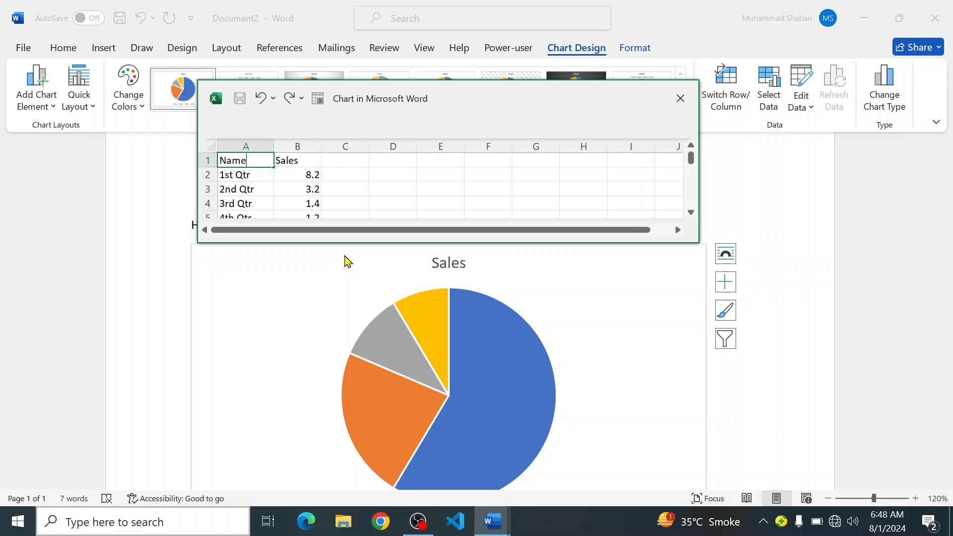
left_click(300, 160)
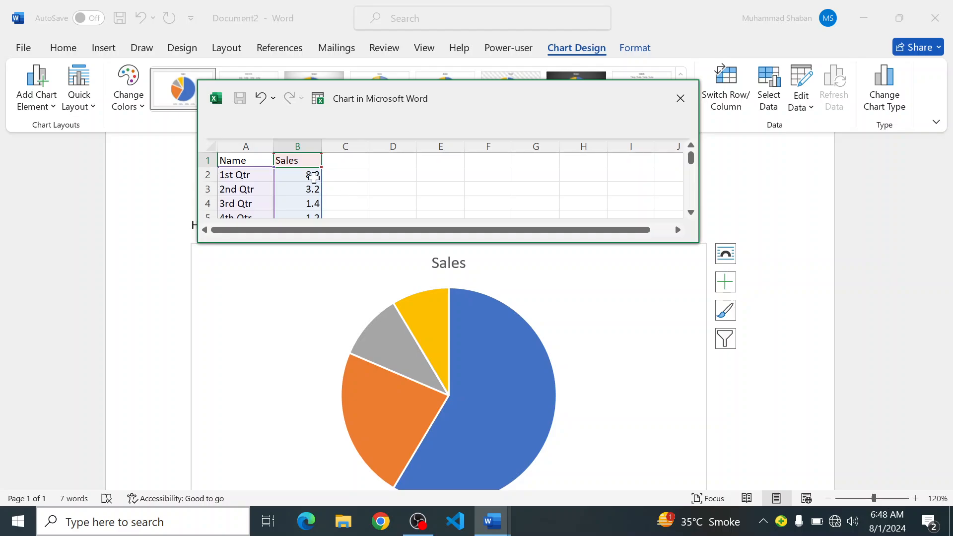
key("ctrl+z")
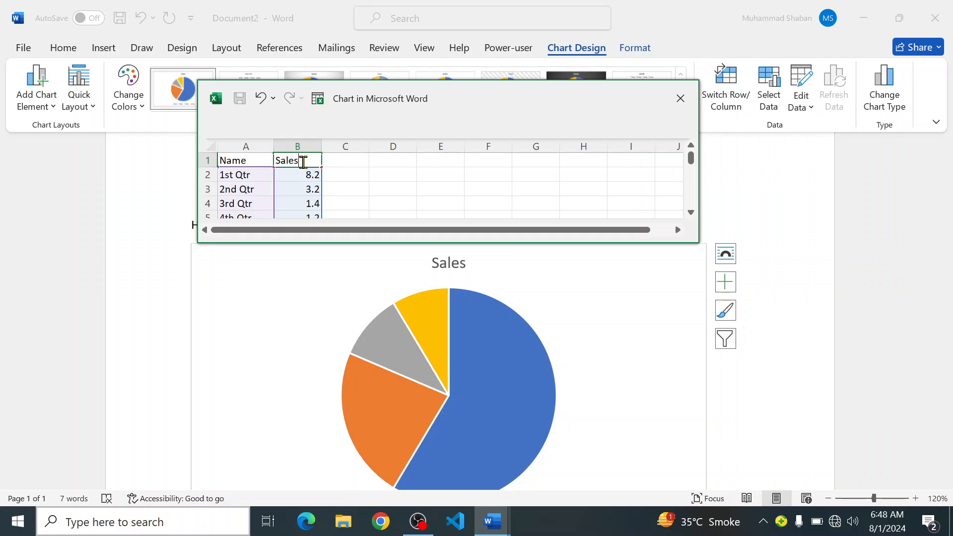
key("BackSpace")
key("BackSpace")
key("BackSpace")
key("BackSpace")
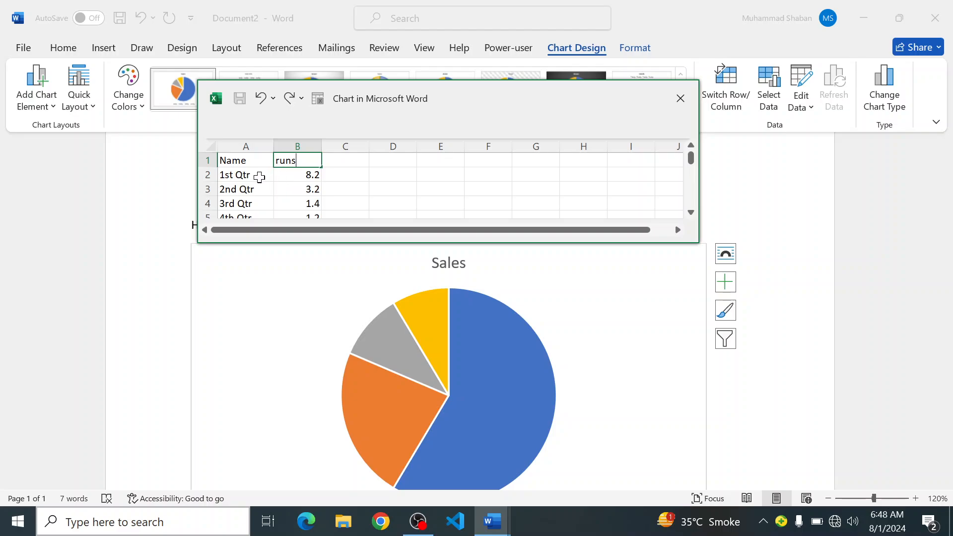
scroll(258, 176, "down", 1)
type("runs")
Set the 1st Qtr value in cell B2 to 80.
left_click(315, 176)
key("ctrl+z")
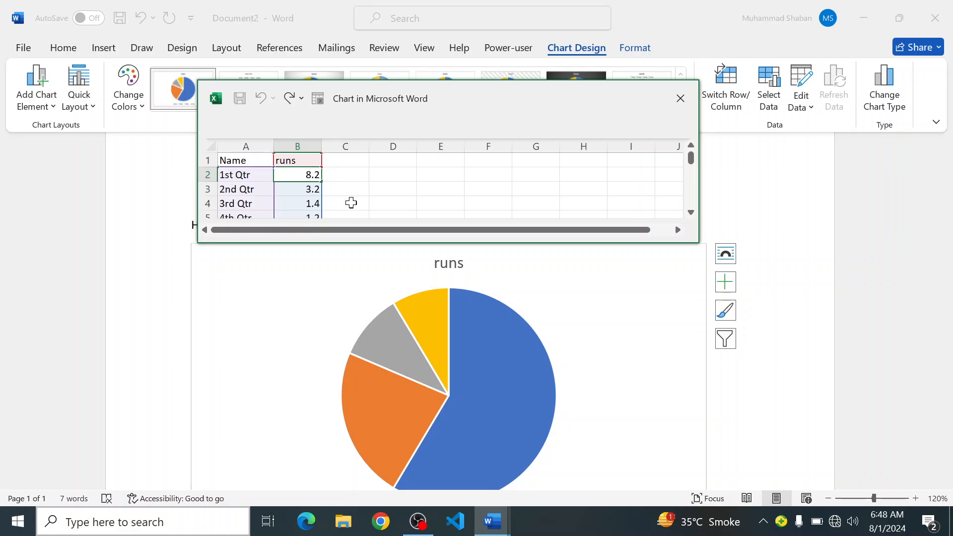
type(".2")
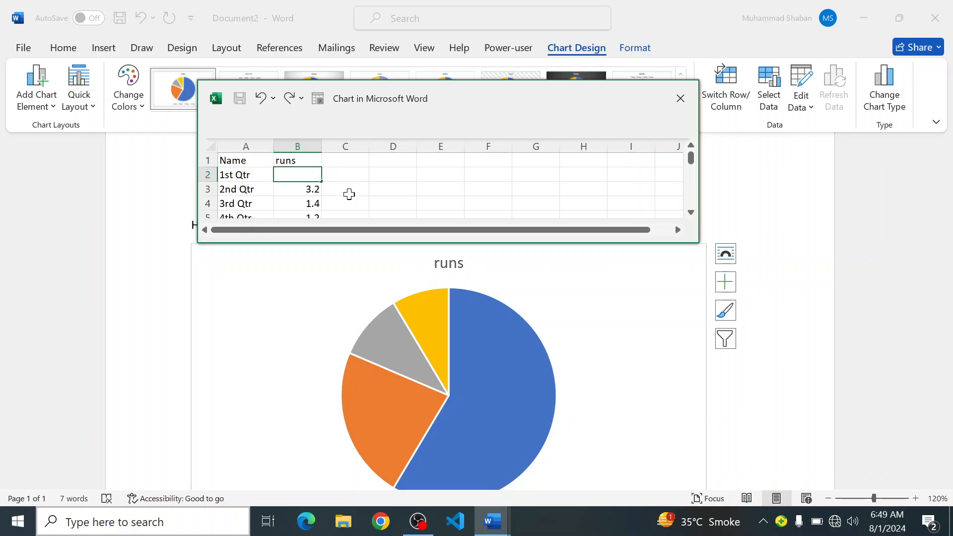
type("0")
key("Return")
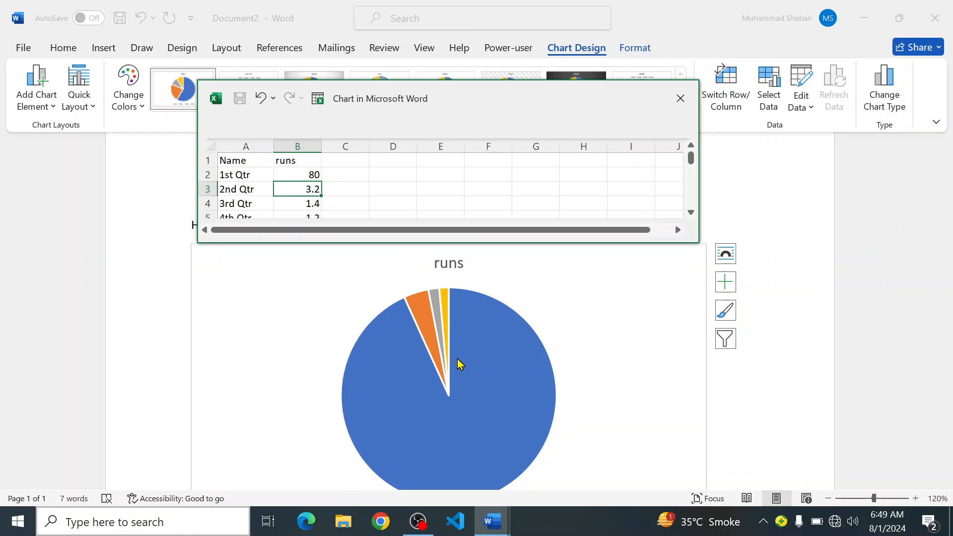
Set the 2nd, 3rd and 4th Qtr values to 78, 67 and 55, and close the chart's data sheet.
scroll(338, 369, "down", 1)
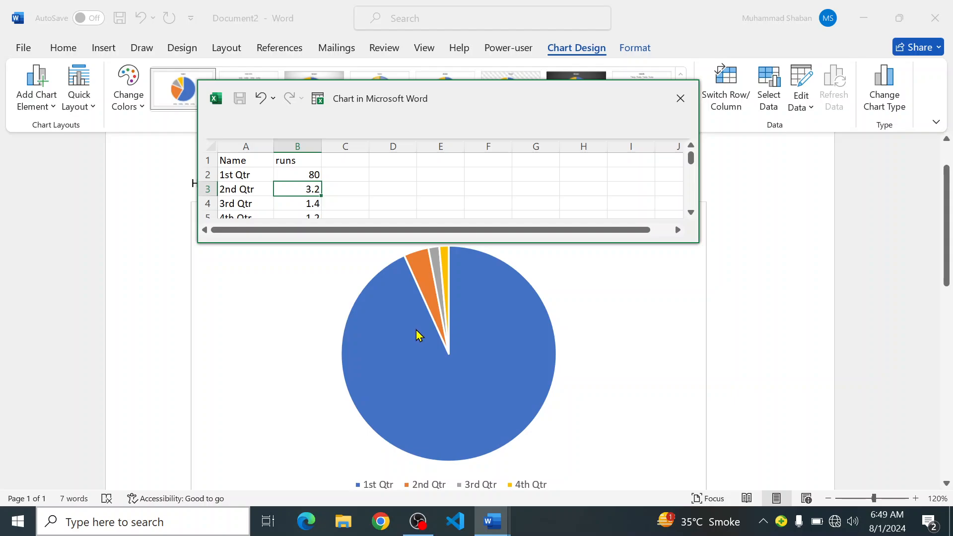
type("78")
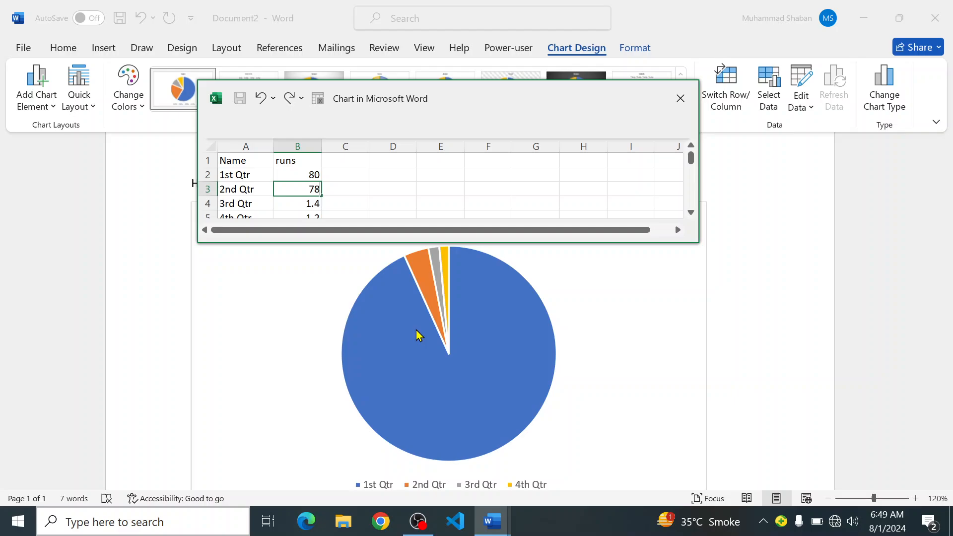
key("Return")
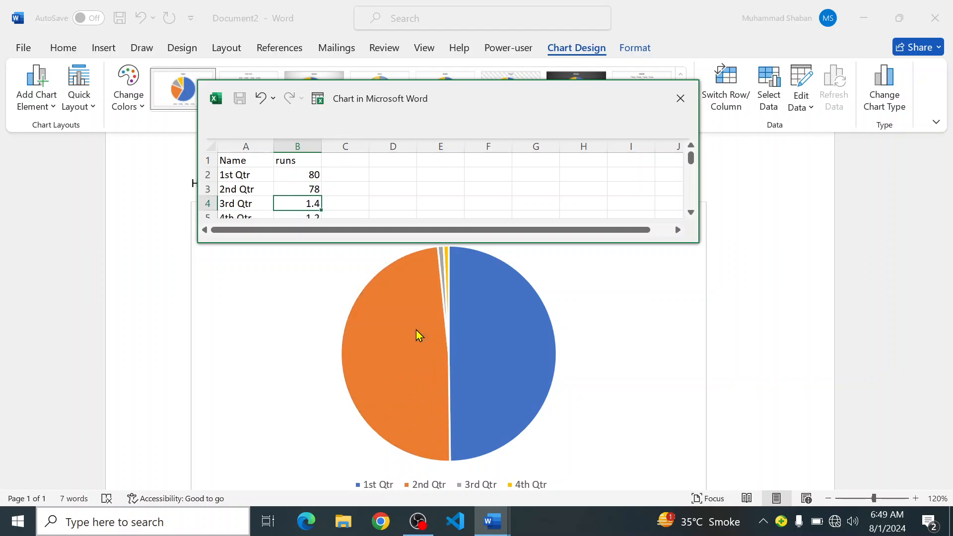
type("67")
key("Return")
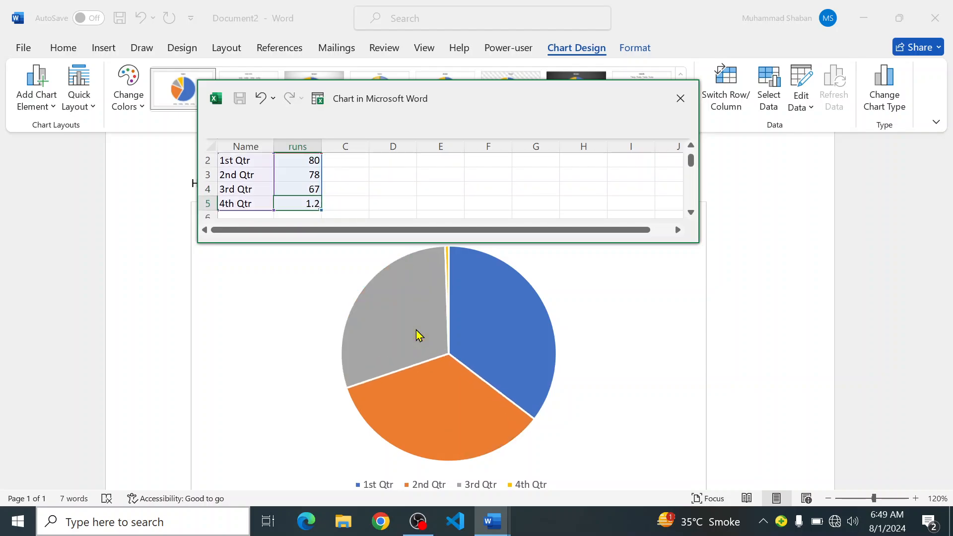
type("55")
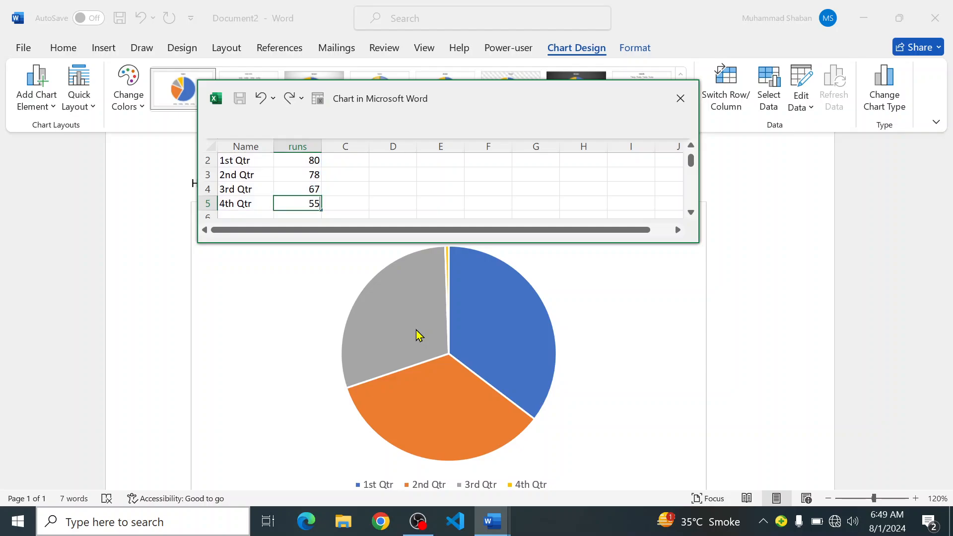
key("Return")
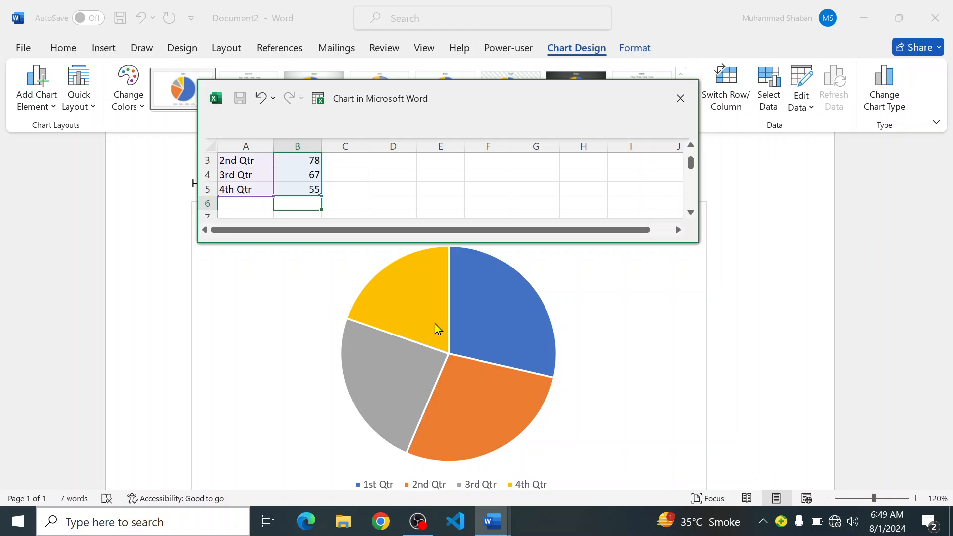
left_click(680, 98)
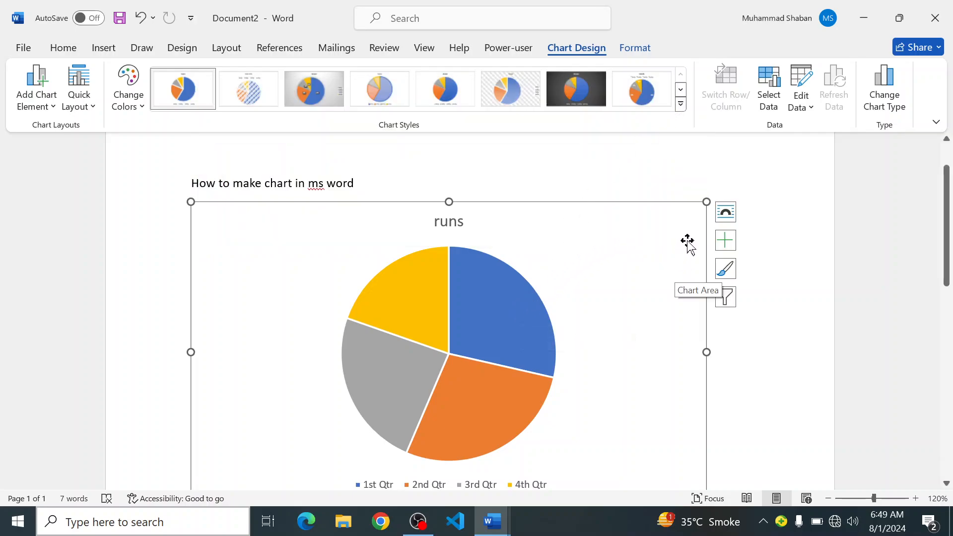
Bring up the formatting settings of the pie chart's chart area and look at its plot area options.
right_click(601, 245)
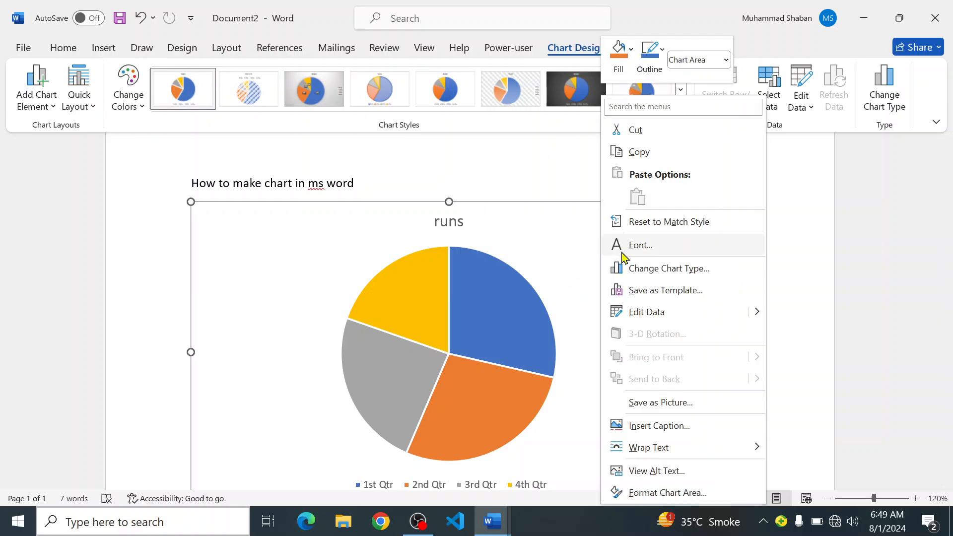
left_click(652, 493)
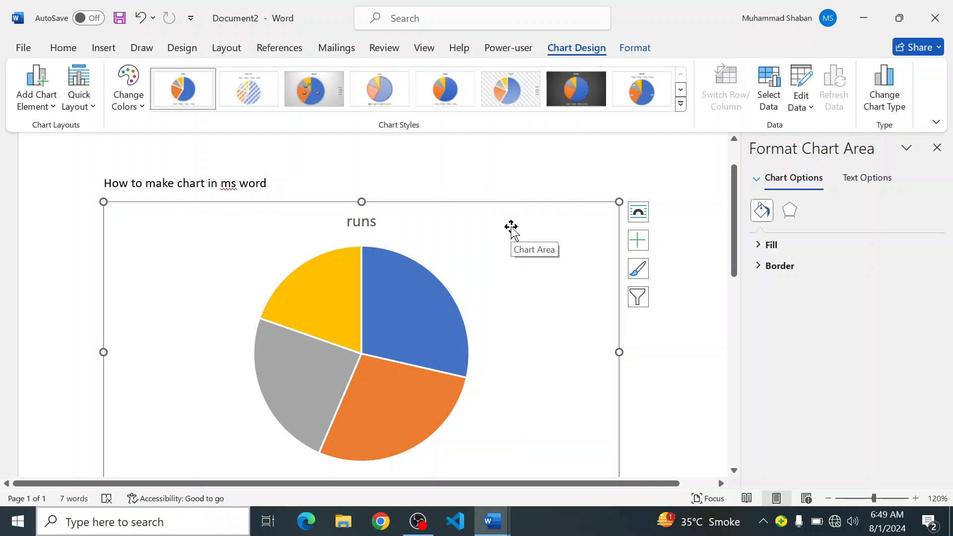
right_click(461, 252)
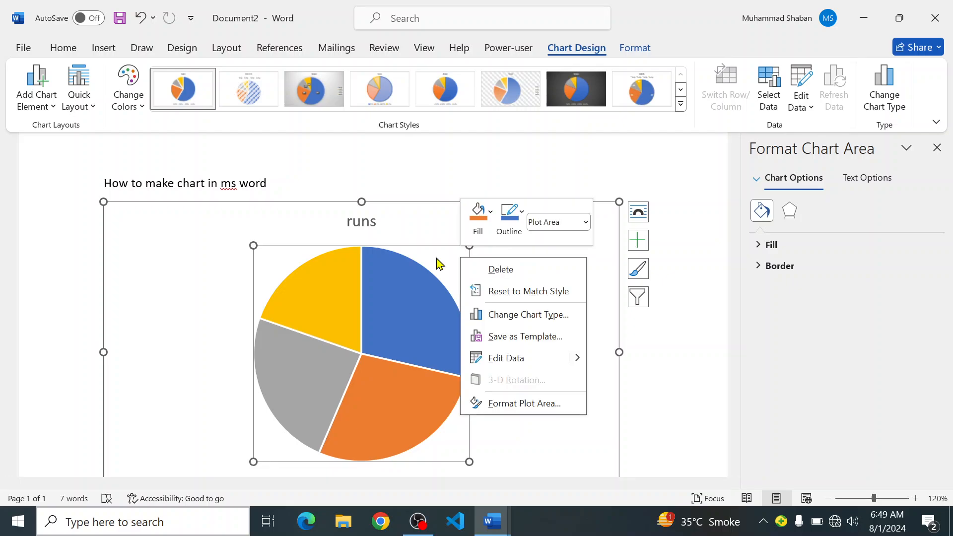
right_click(437, 253)
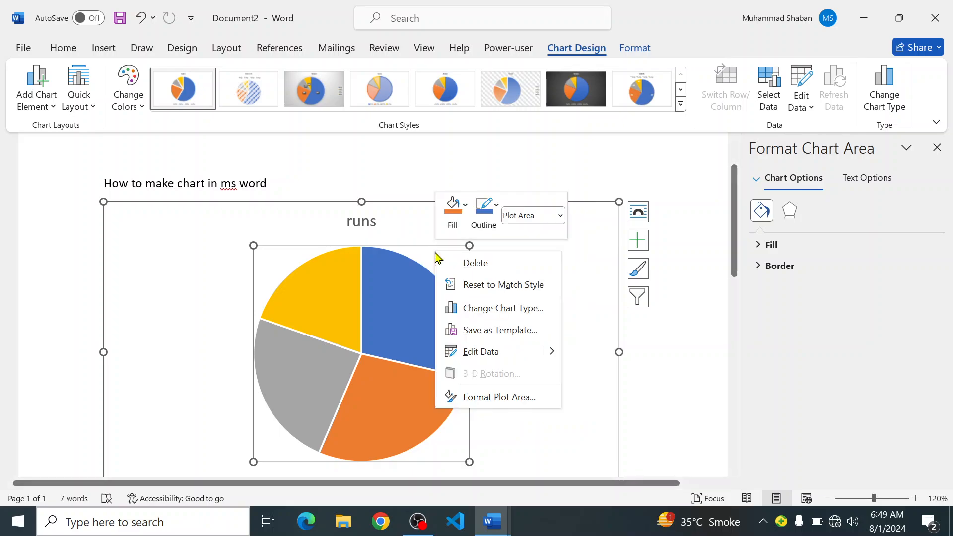
key("Escape")
left_click(450, 266)
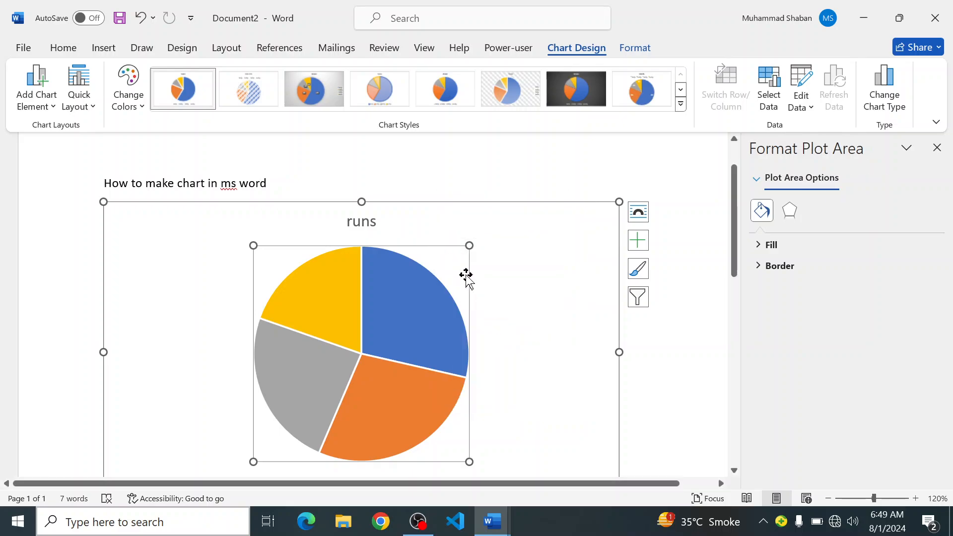
right_click(442, 268)
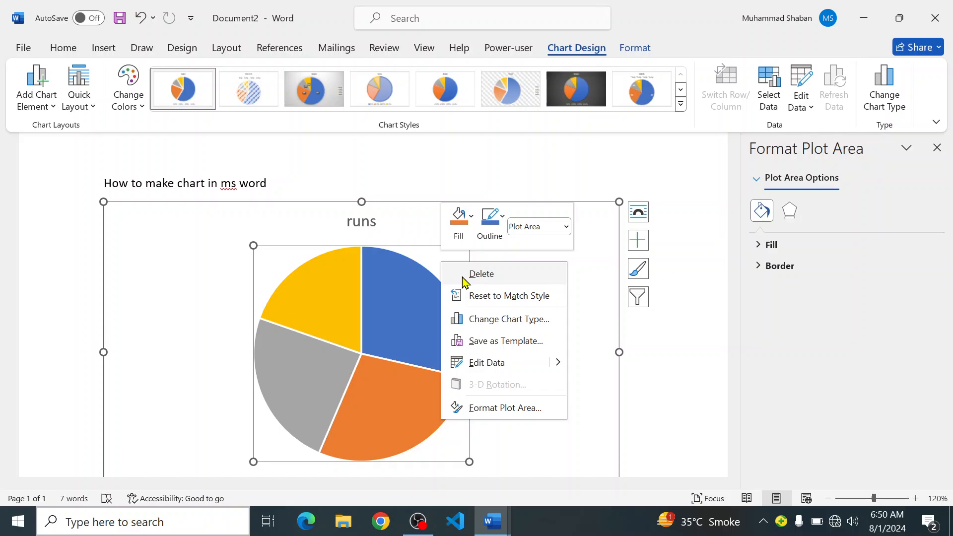
key("Escape")
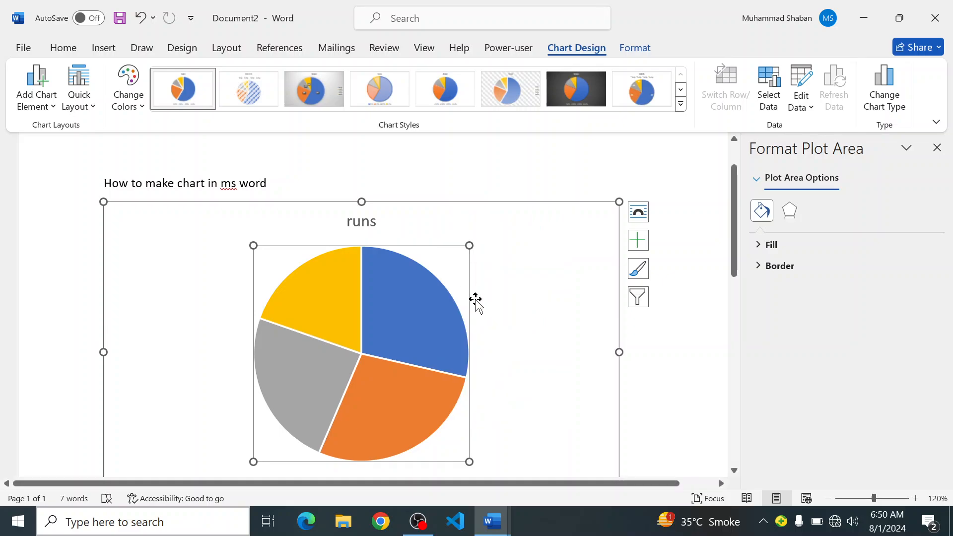
Remove the pie chart and insert a basic X Y (Scatter) chart in its place below the text line.
right_click(510, 375)
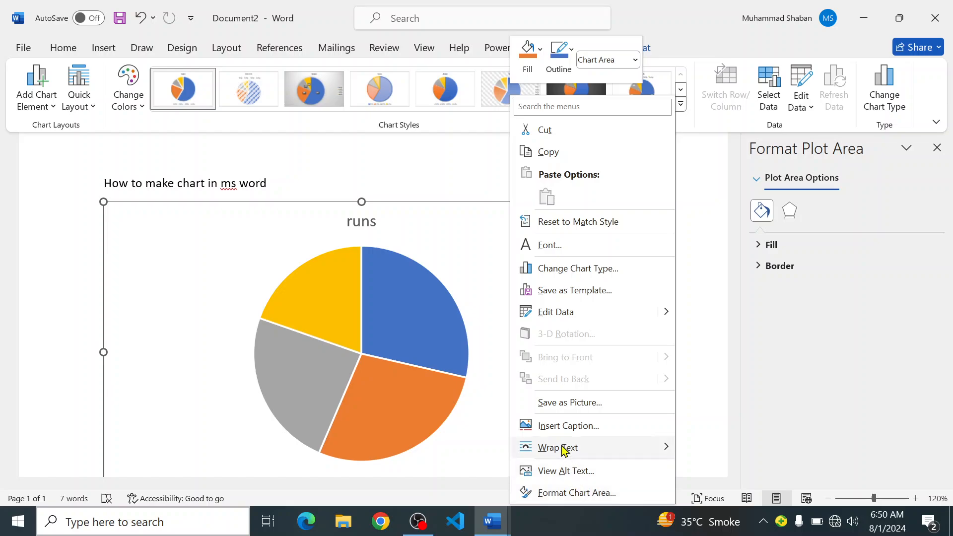
left_click(560, 144)
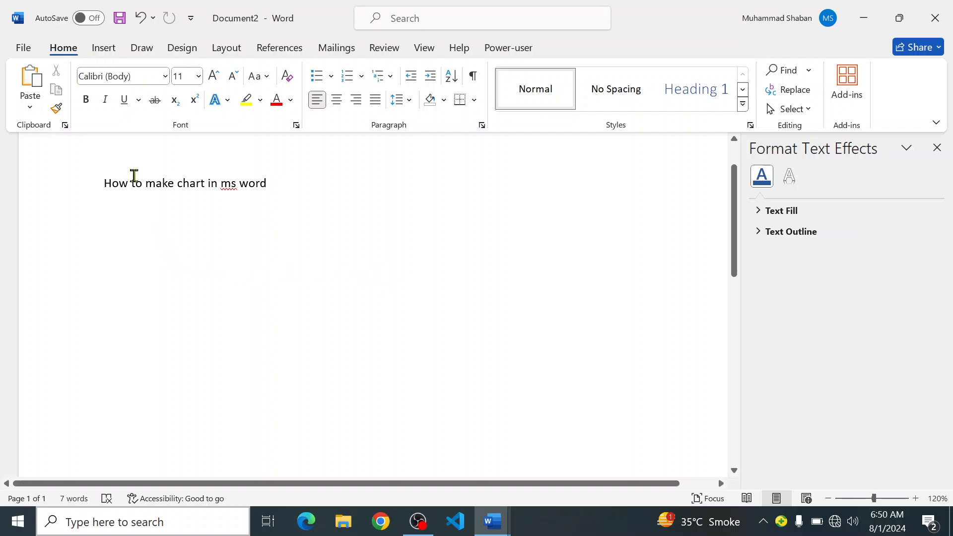
left_click(114, 50)
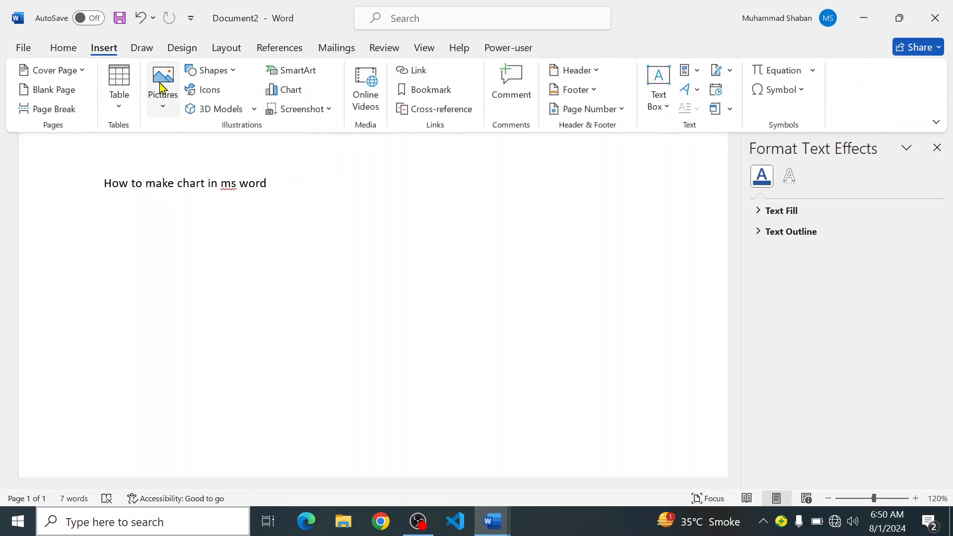
left_click(285, 89)
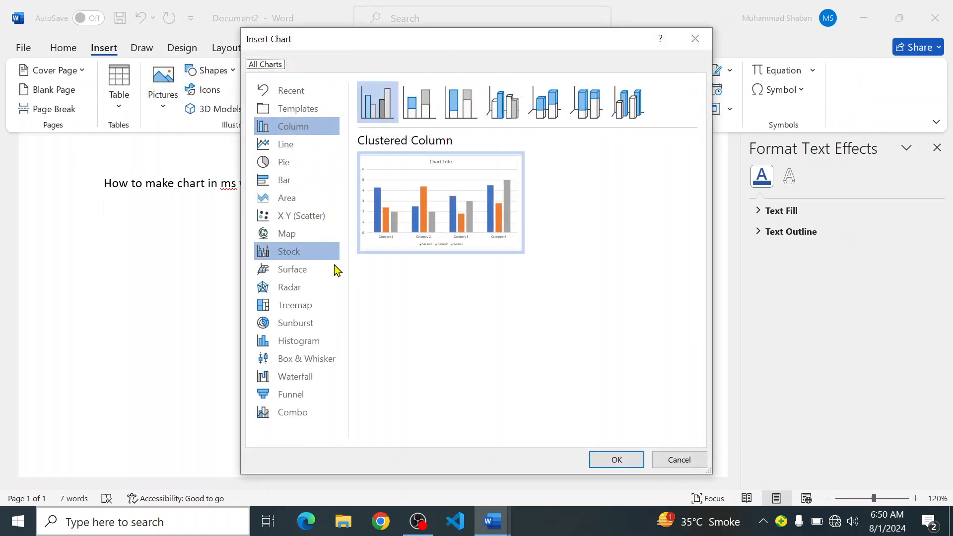
left_click(300, 223)
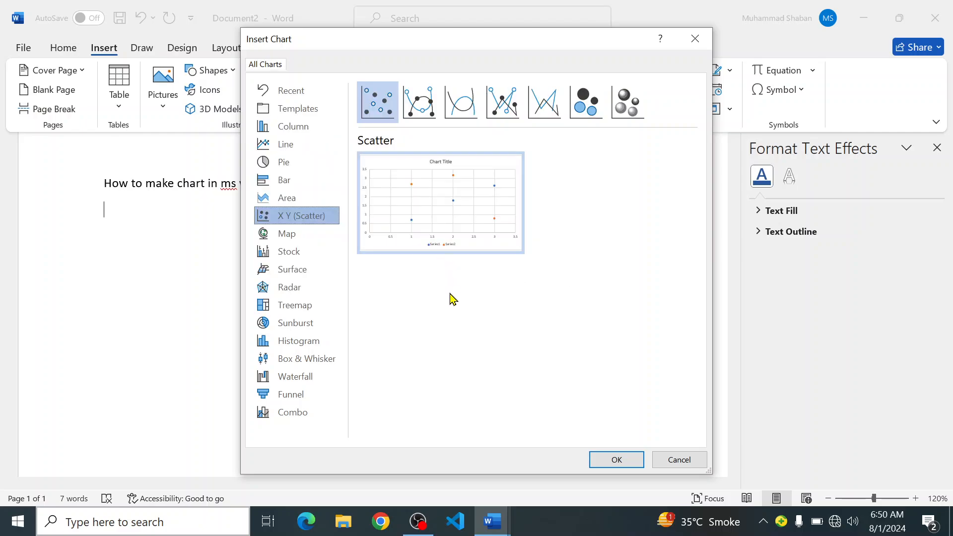
left_click(606, 462)
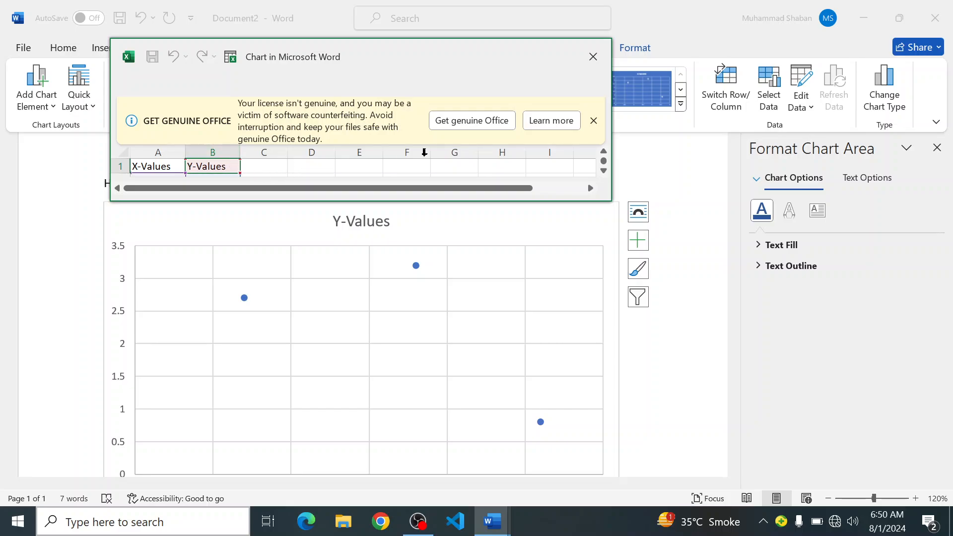
Dismiss the notice in the chart's data sheet and set the X-Values in cells A2 to A4 to 34, 45 and 22.
left_click(594, 120)
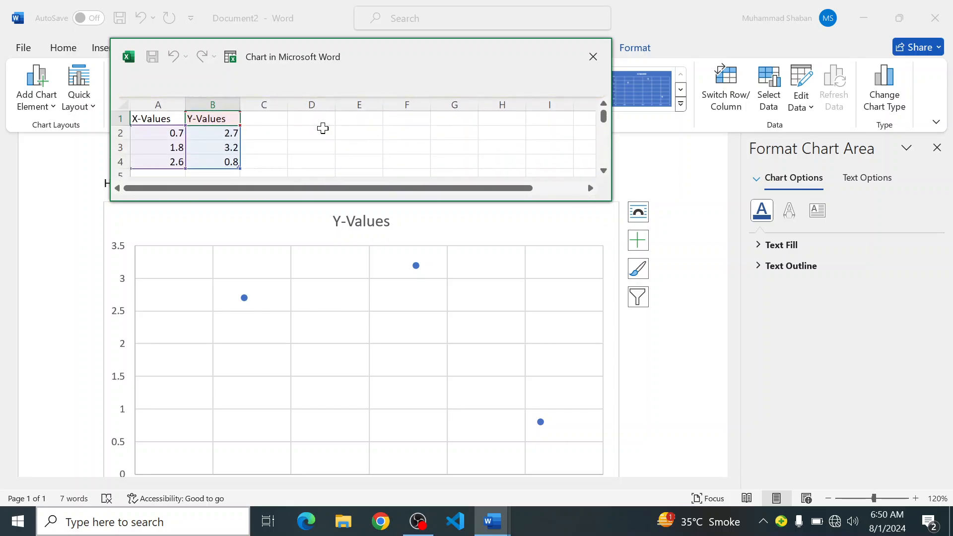
scroll(320, 128, "down", 1)
scroll(298, 134, "up", 1)
left_click(177, 133)
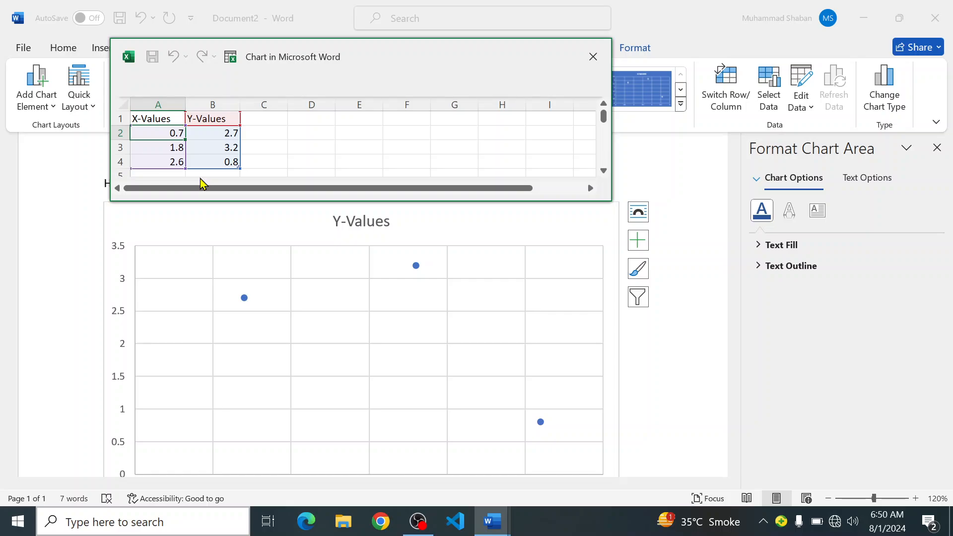
type("34")
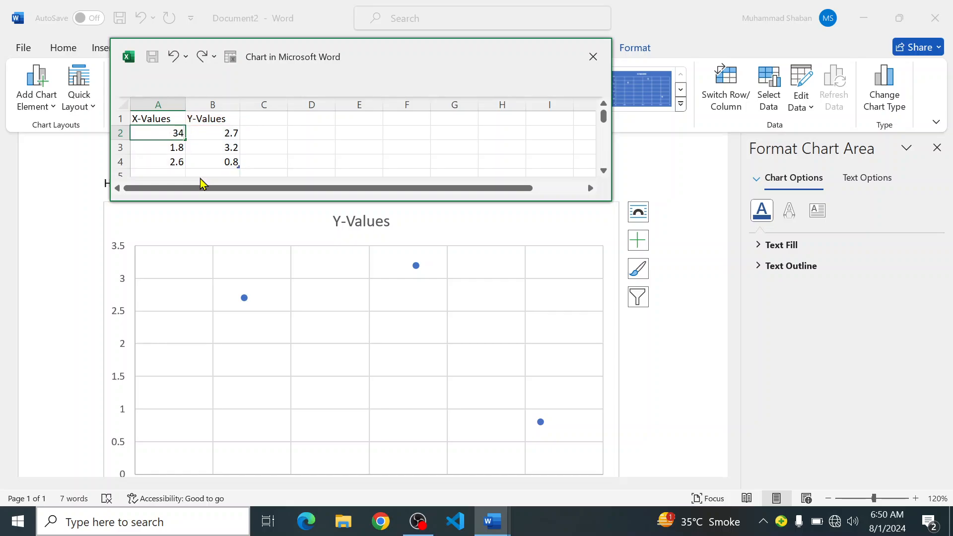
key("Return")
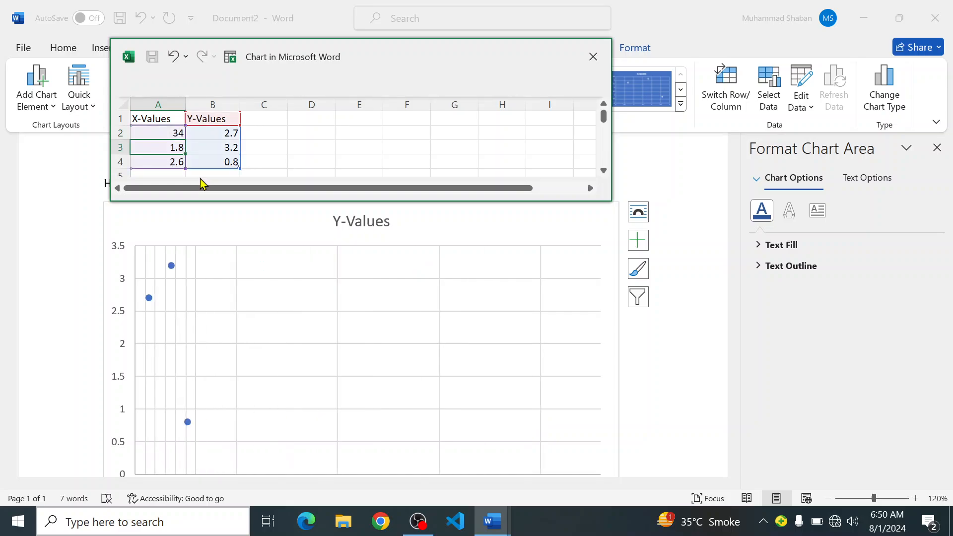
type("45")
key("Return")
type("22")
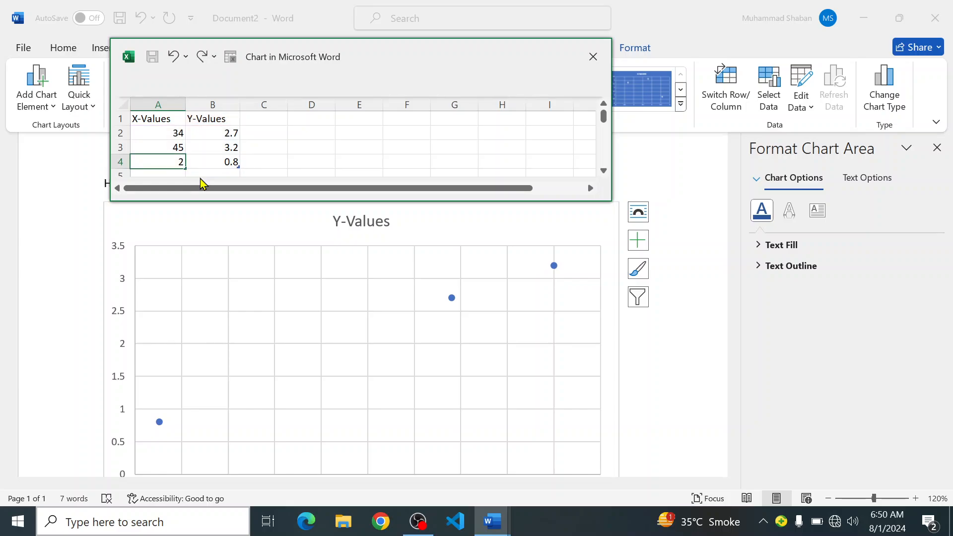
key("Return")
Set the Y-Values in cells B2 to B4 to 12, 67 and 34.
key("Up")
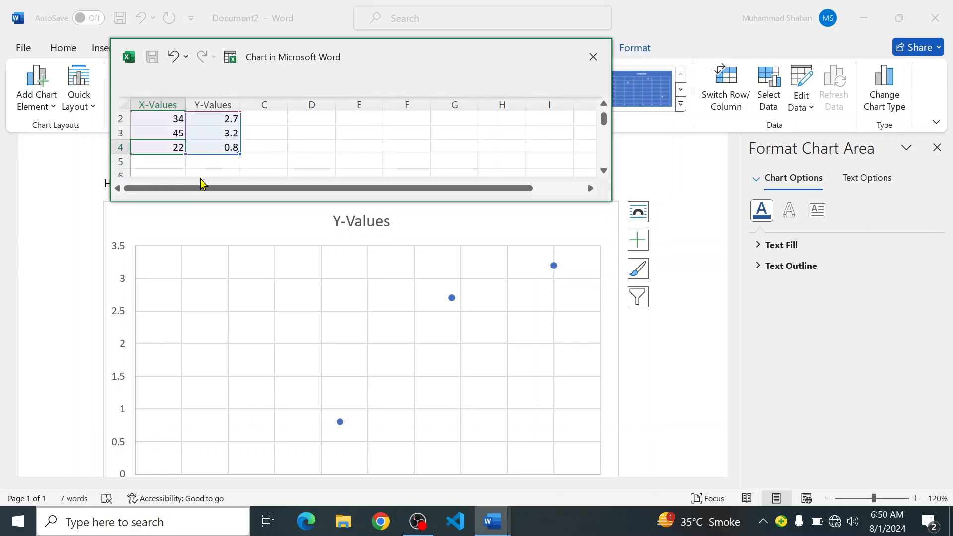
key("Up")
key("Up")
key("Up")
key("Right")
key("Right")
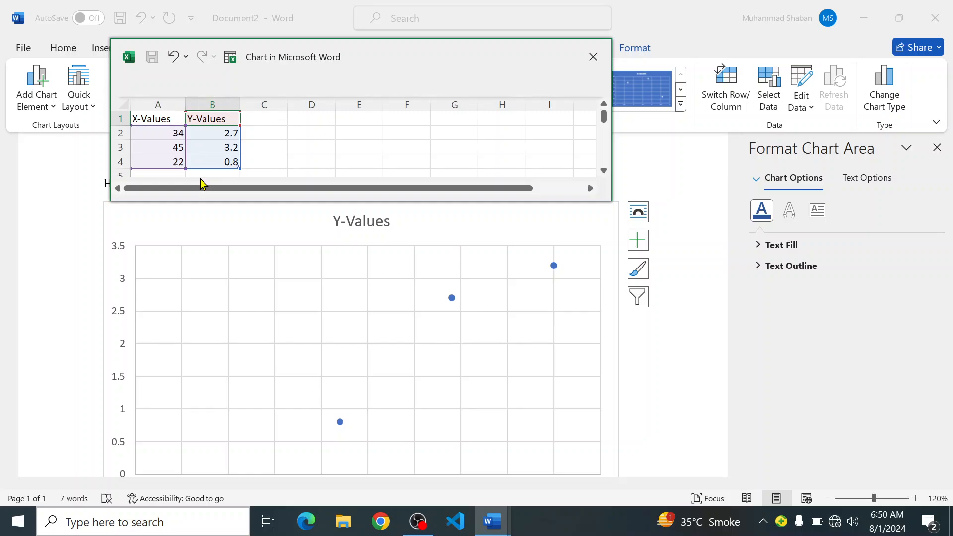
key("Left")
key("Down")
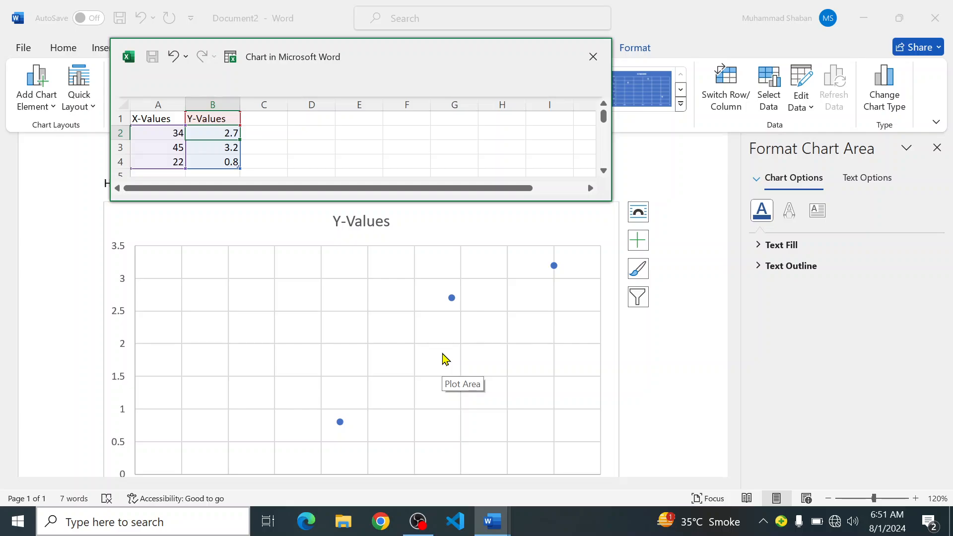
type("12")
key("Return")
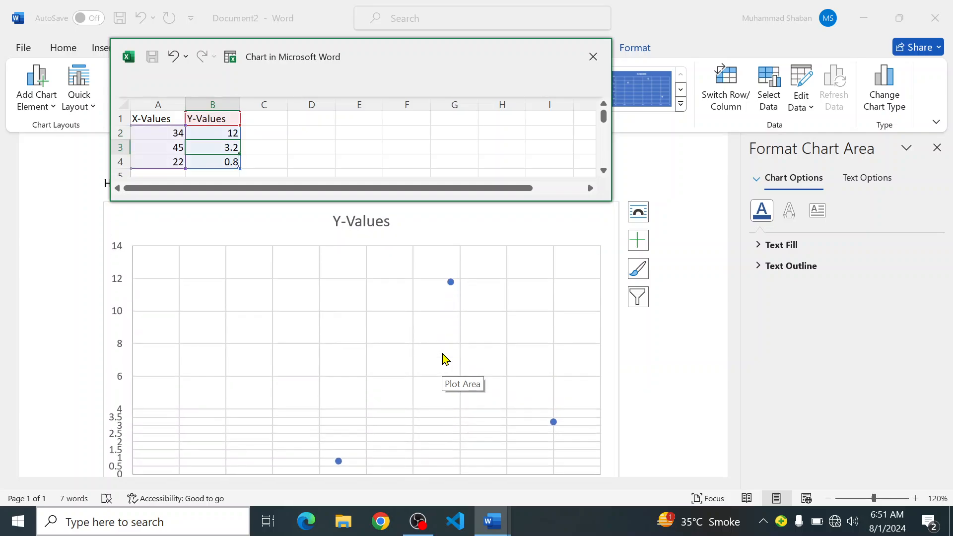
type("67")
key("Return")
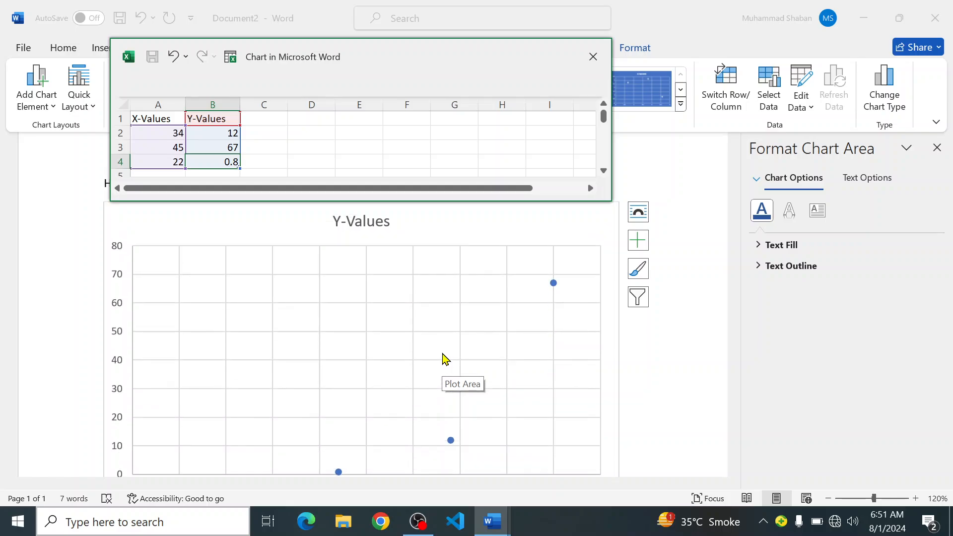
type("34")
key("Return")
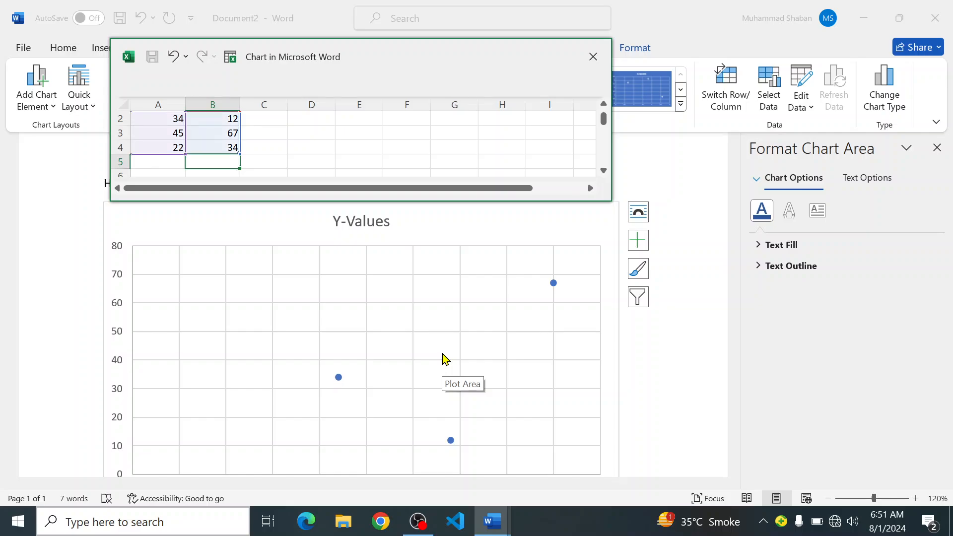
Close the scatter chart's data sheet and check the coordinates of a plotted point.
scroll(439, 356, "down", 3)
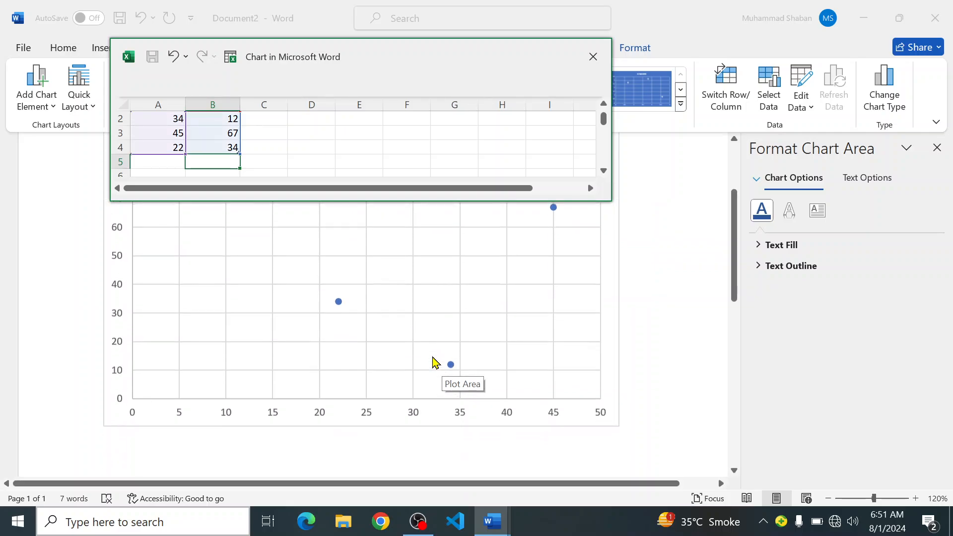
scroll(421, 372, "up", 2)
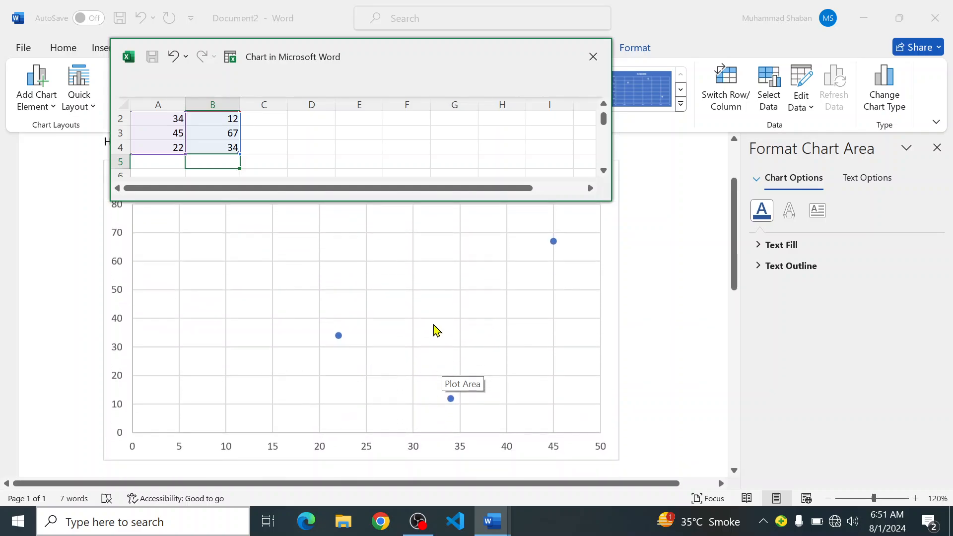
scroll(375, 355, "up", 3)
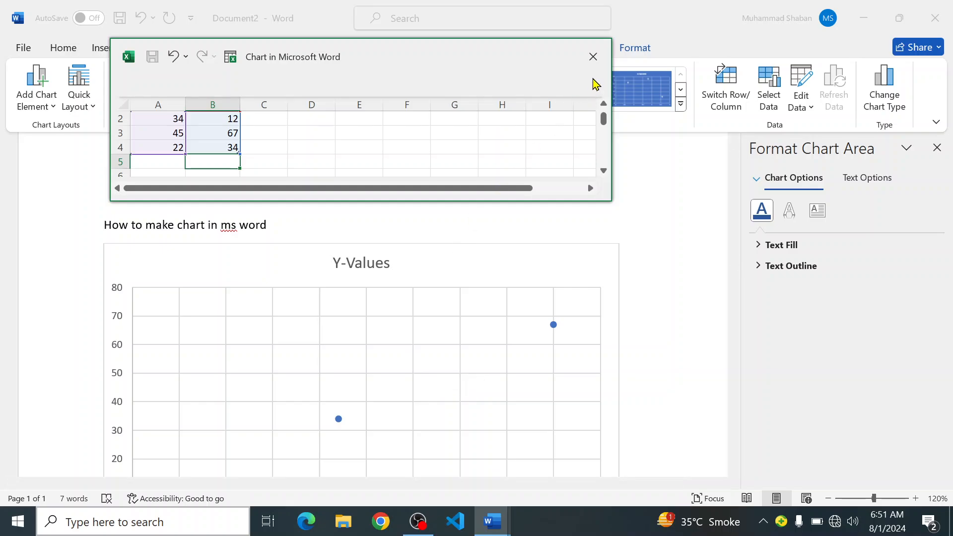
left_click(594, 57)
scroll(412, 296, "down", 3)
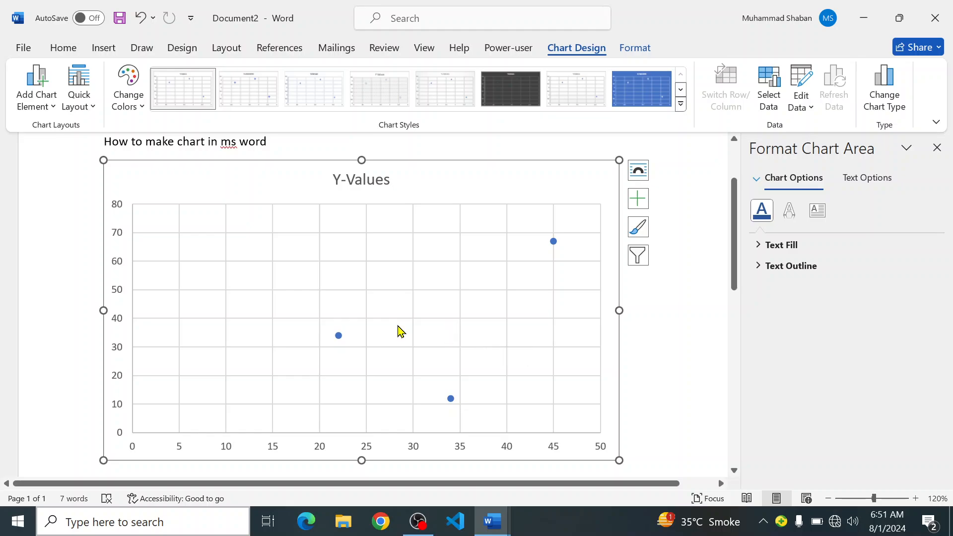
mouse_move(342, 346)
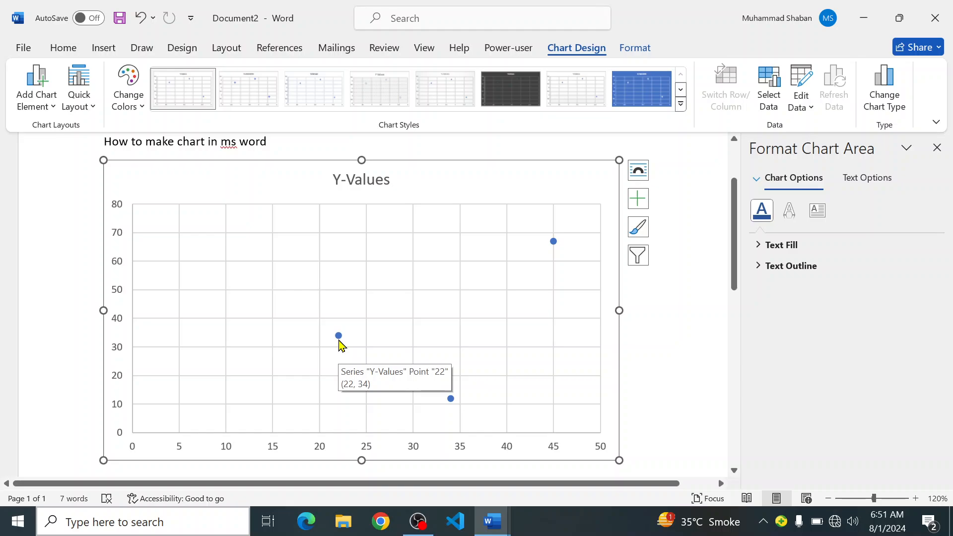
Look through the Legend and Trendline choices among the chart elements without applying any.
left_click(39, 102)
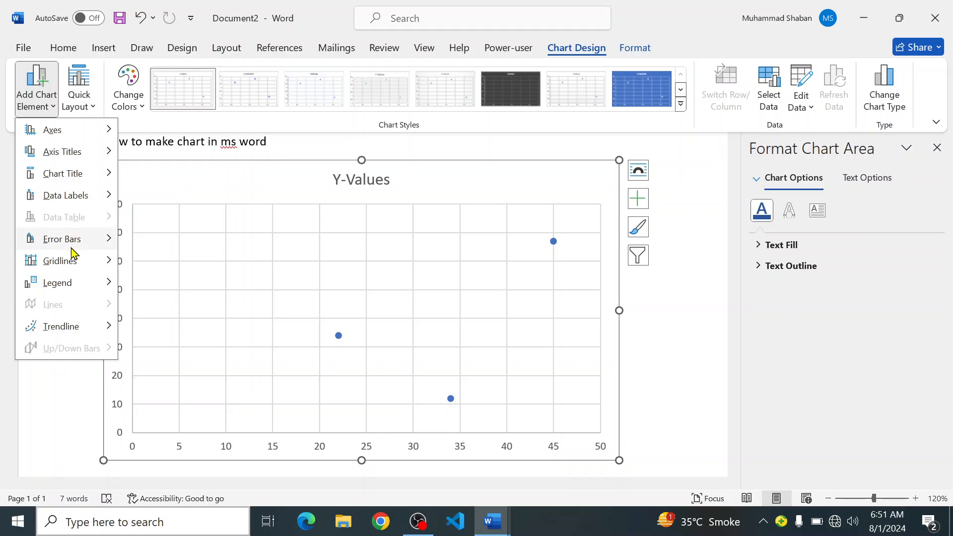
mouse_move(75, 283)
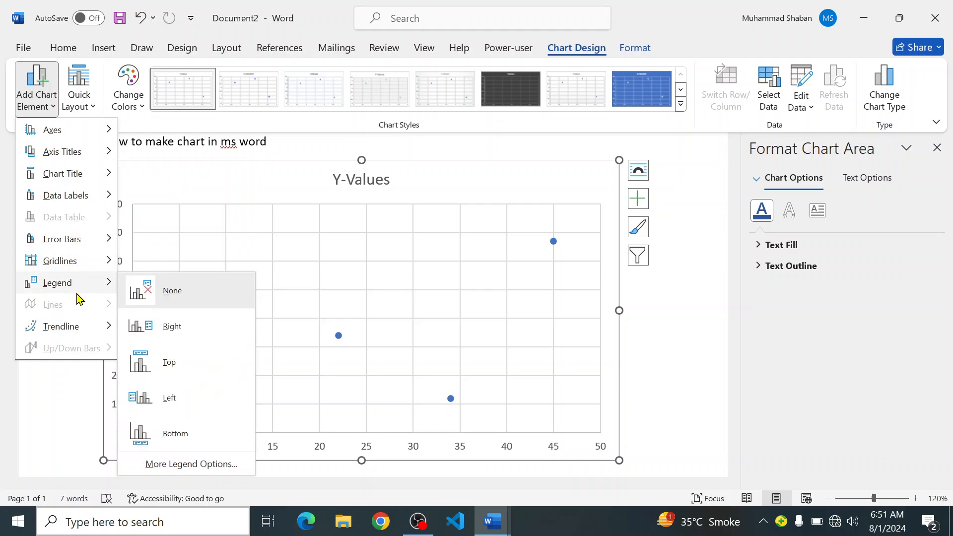
mouse_move(85, 324)
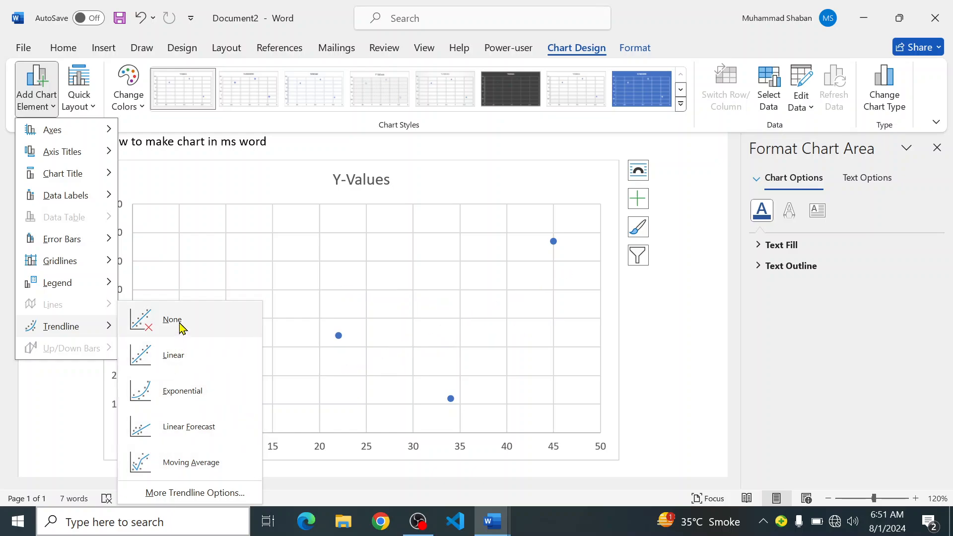
left_click(376, 329)
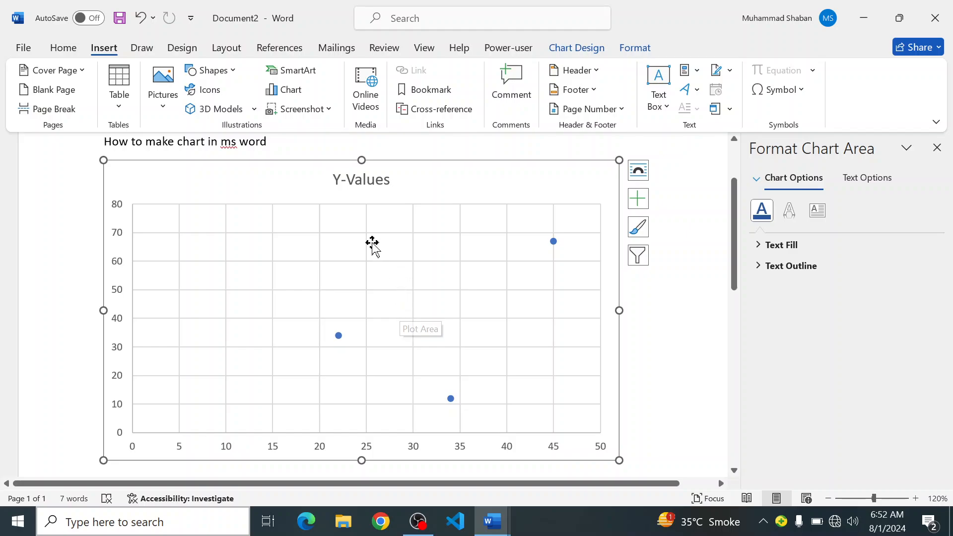
Compare the connected-line scatter subtypes and change the chart to Scatter with Smooth Lines and Markers.
left_click(294, 91)
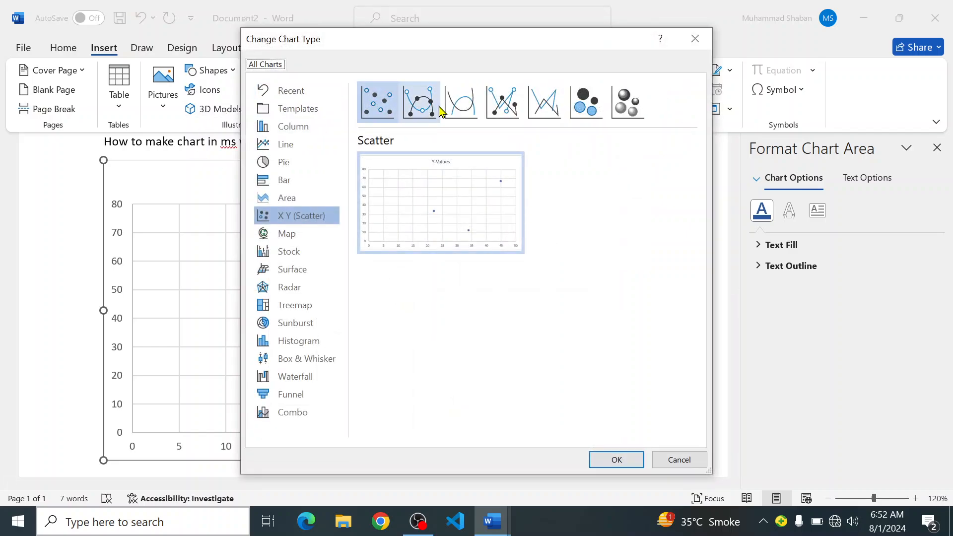
left_click(503, 106)
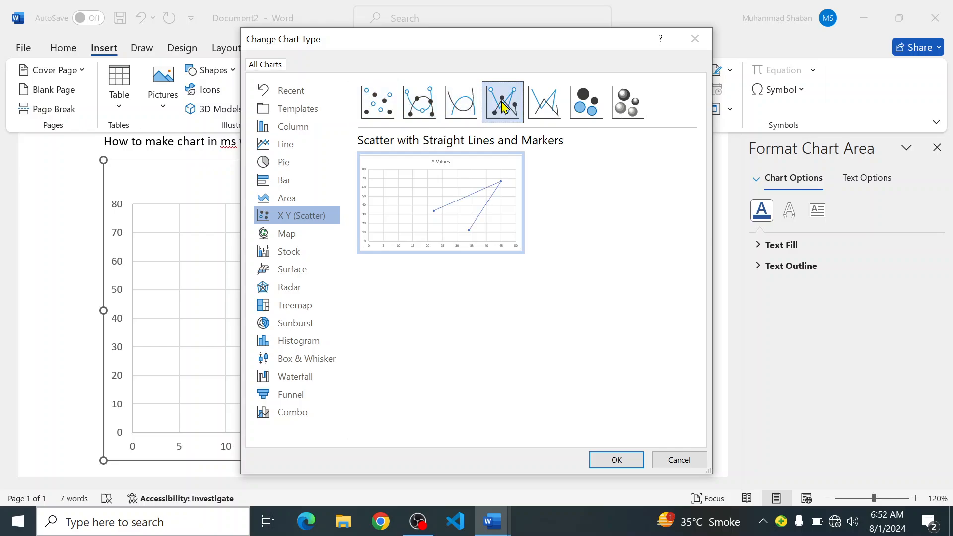
left_click(454, 108)
left_click(422, 105)
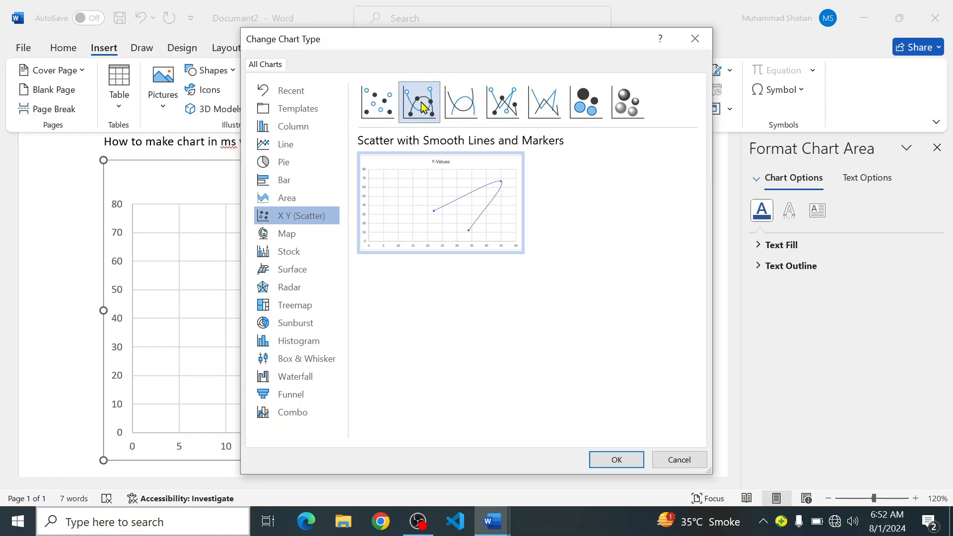
left_click(613, 459)
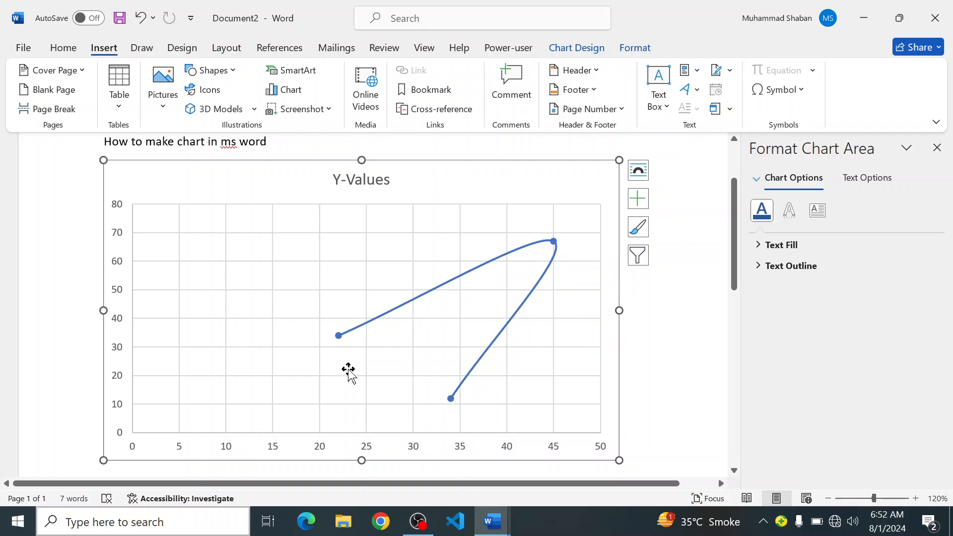
right_click(358, 178)
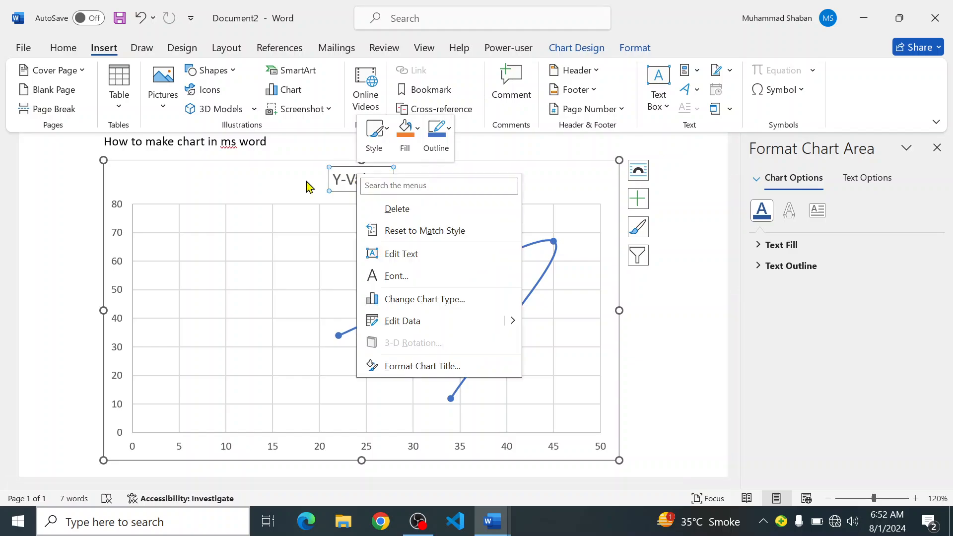
scroll(248, 262, "down", 3)
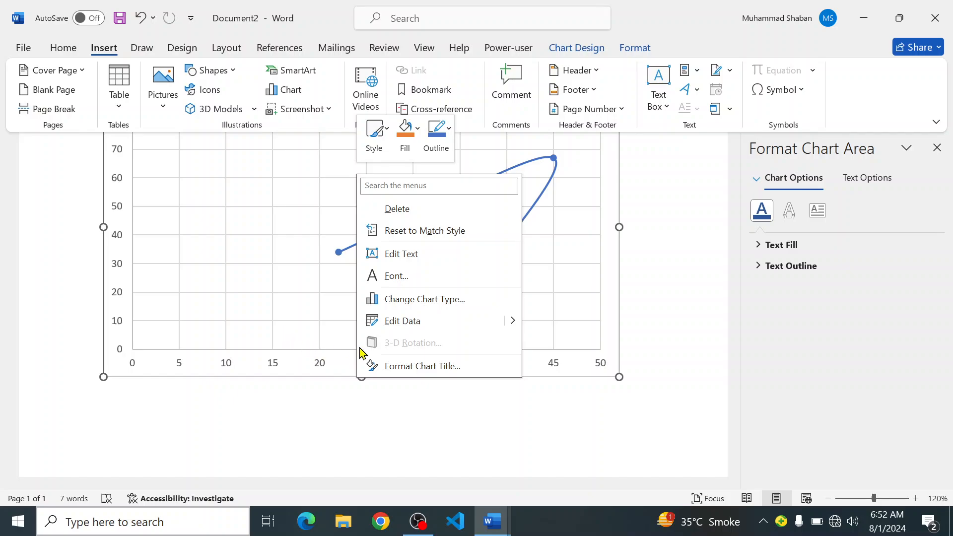
left_click(398, 255)
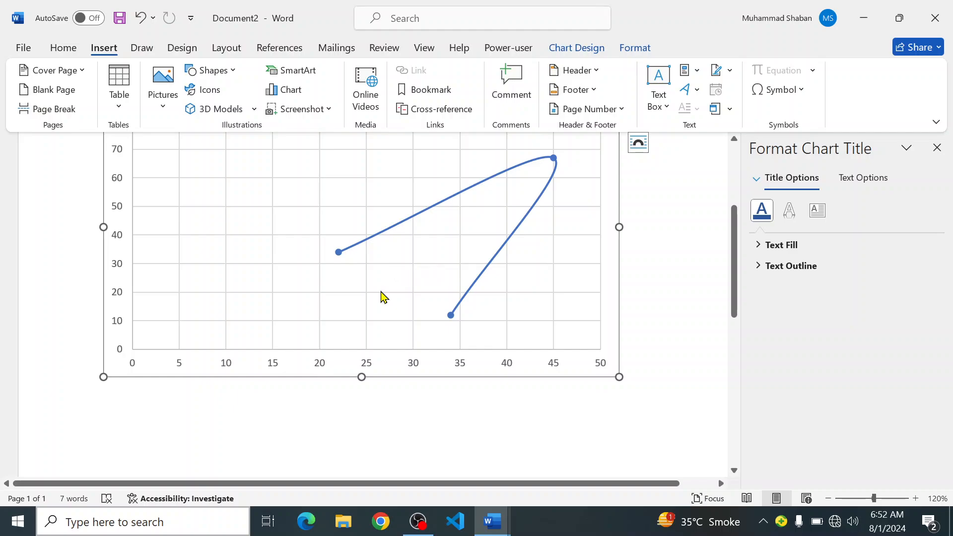
scroll(381, 296, "up", 6)
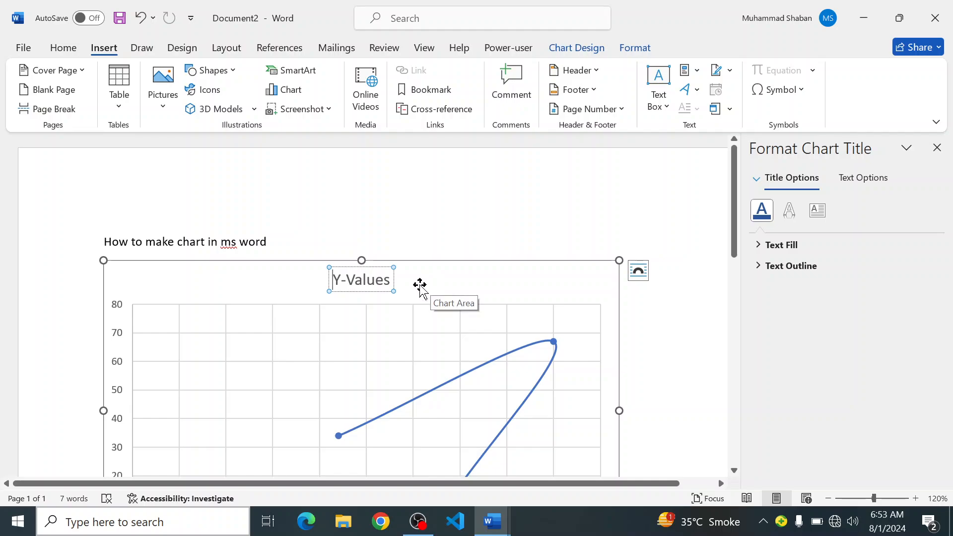
scroll(420, 287, "down", 4)
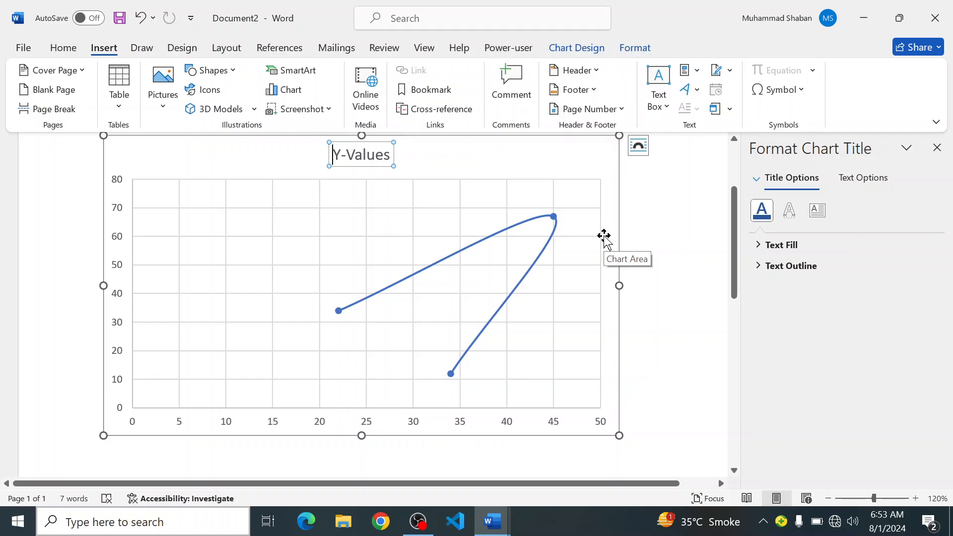
scroll(488, 342, "up", 3)
left_click(488, 342)
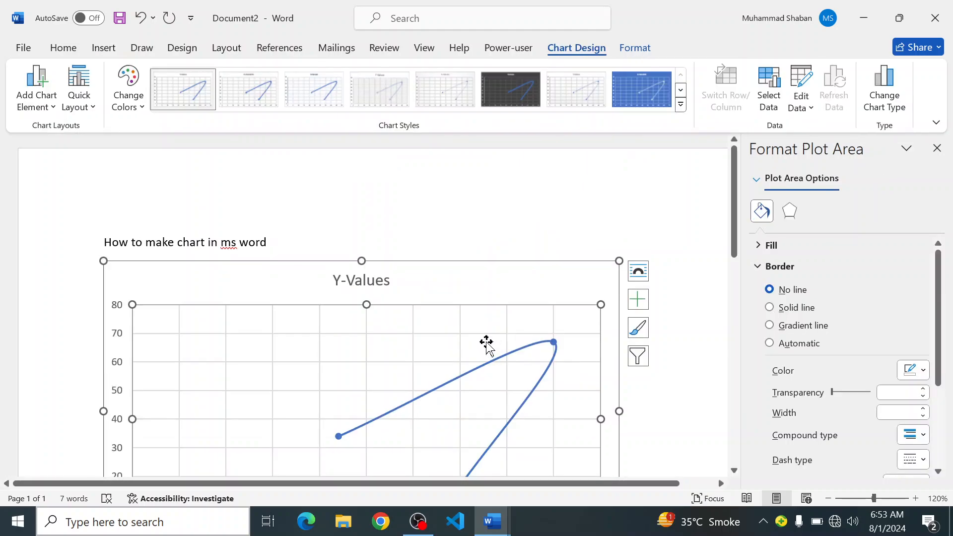
Open the chart's data sheet through Select Data and accept the existing data range.
scroll(500, 319, "down", 3)
scroll(499, 305, "up", 2)
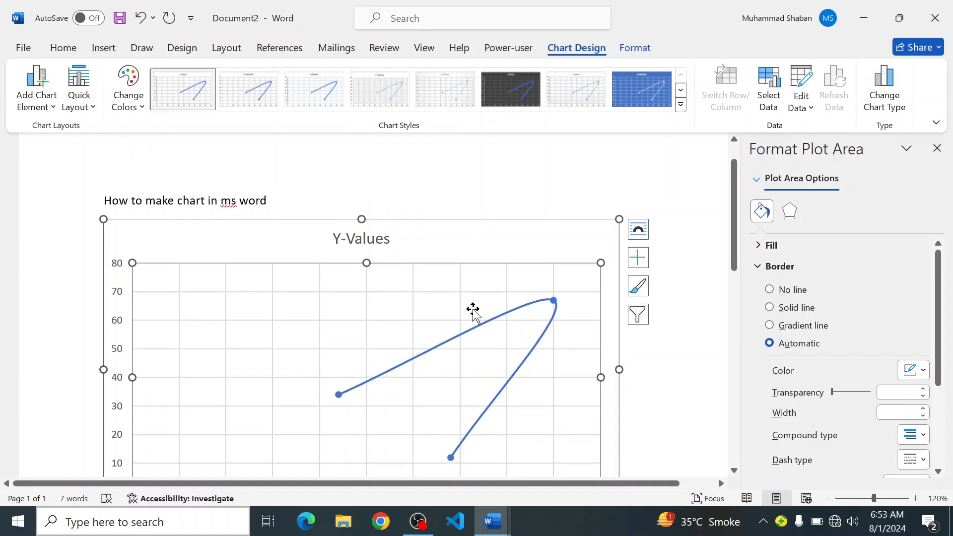
left_click(764, 101)
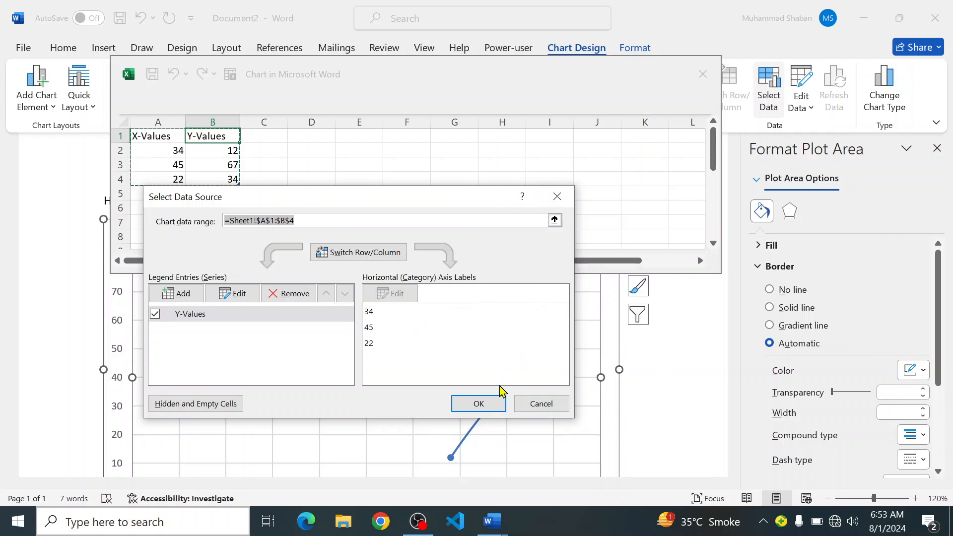
left_click(494, 405)
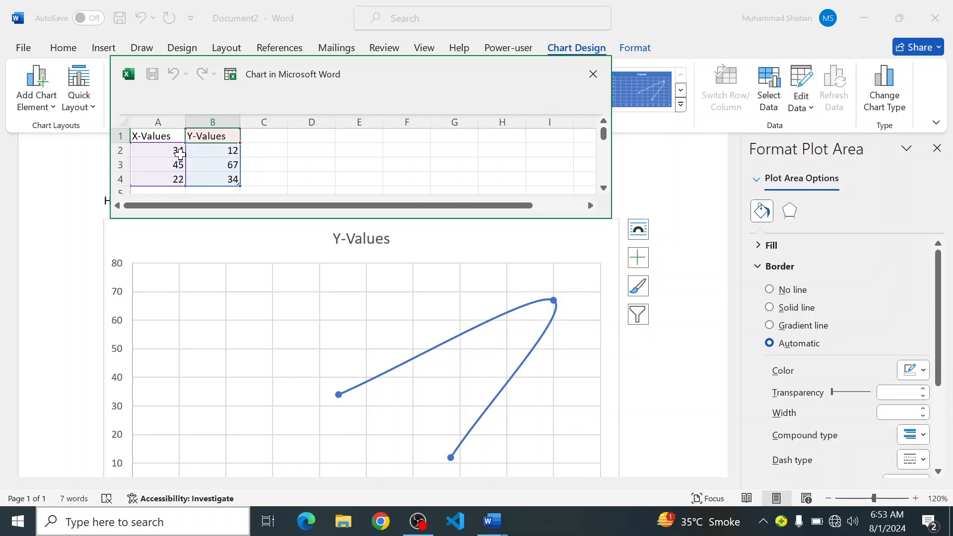
Set the first point's X-Value in cell A2 and Y-Value in cell B2 to 0.
left_click_drag(181, 151, 203, 183)
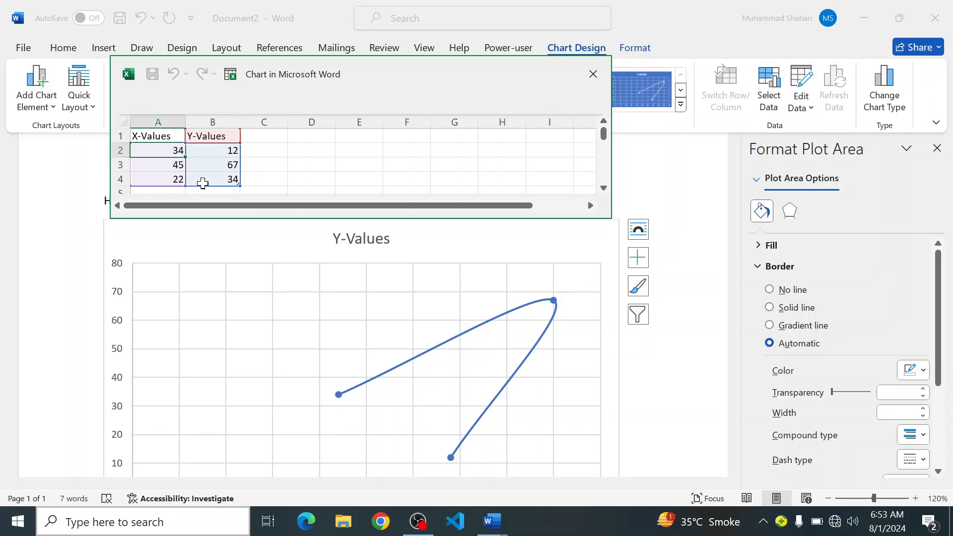
left_click(177, 149)
double_click(173, 148)
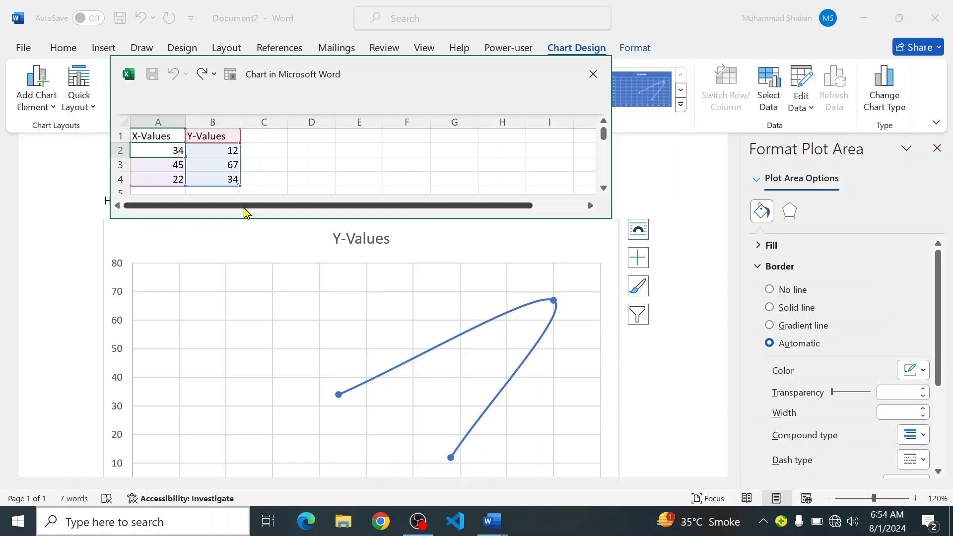
key("Delete")
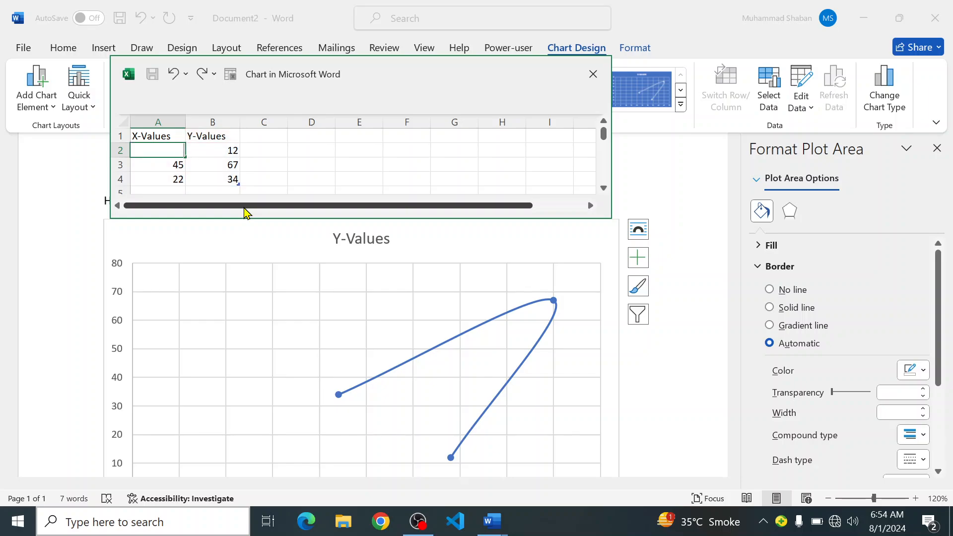
left_click(235, 154)
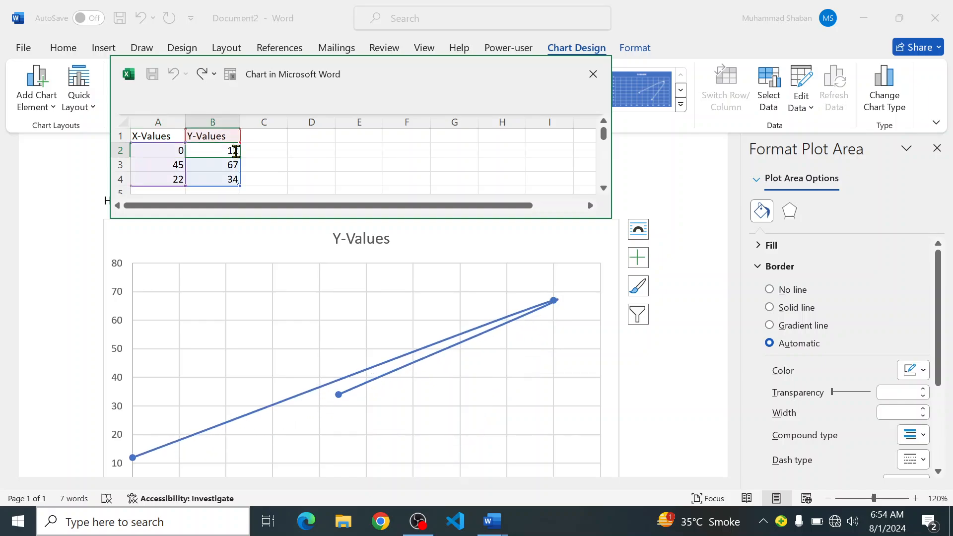
key("Delete")
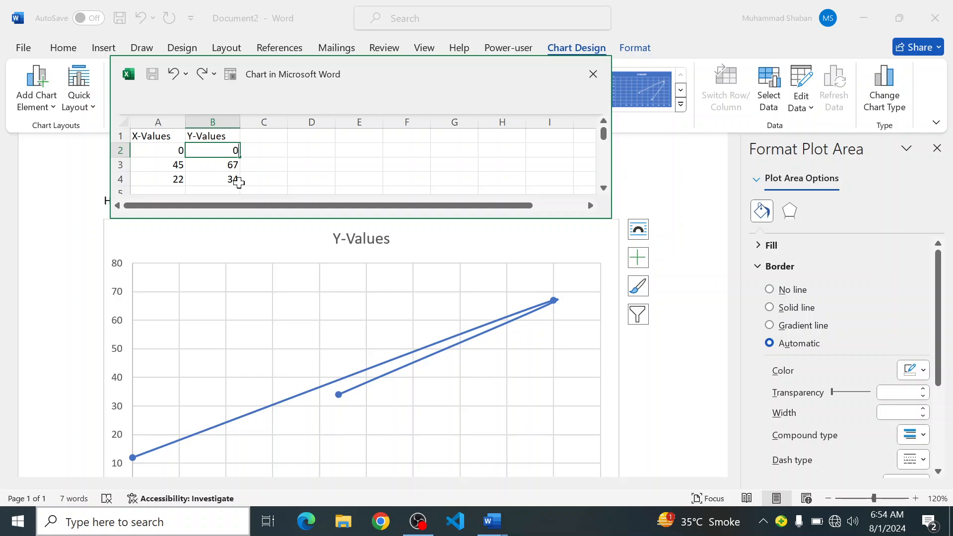
Set the third point's Y-Value in cell B4 to 78 and its X-Value in cell A4 to 92.
left_click(239, 180)
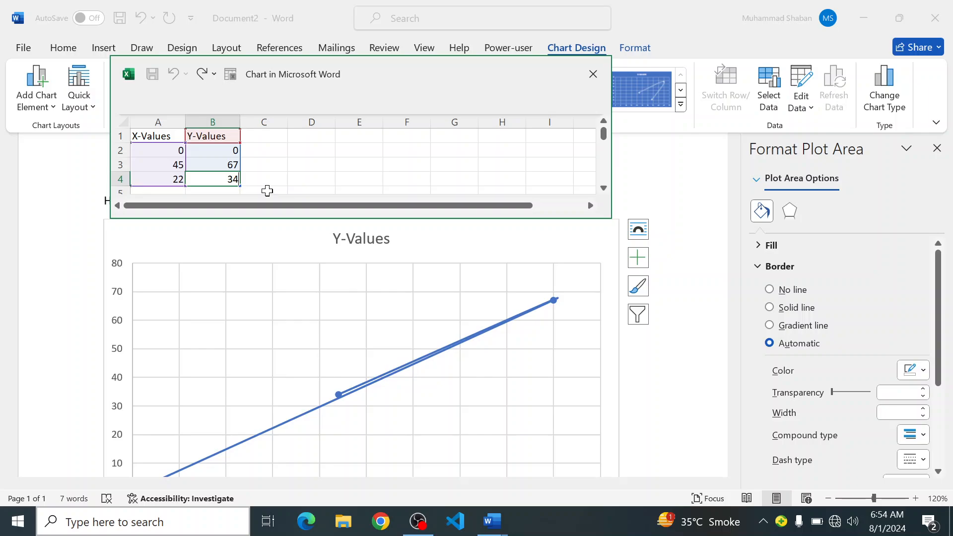
key("BackSpace")
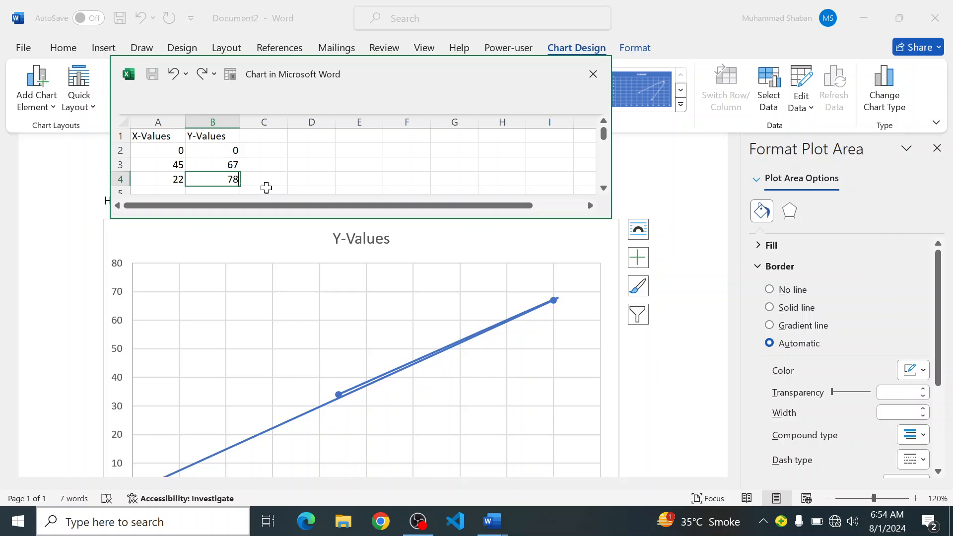
left_click(180, 183)
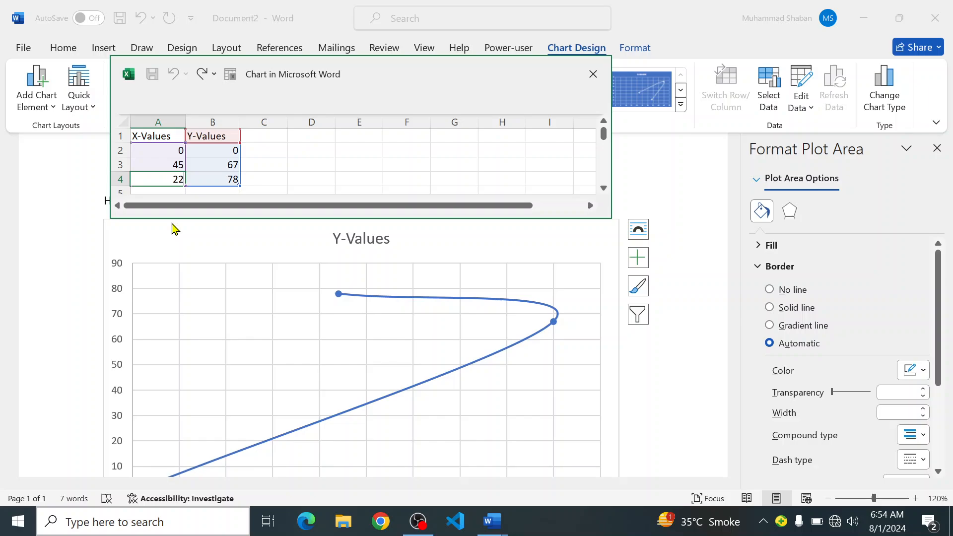
type("229")
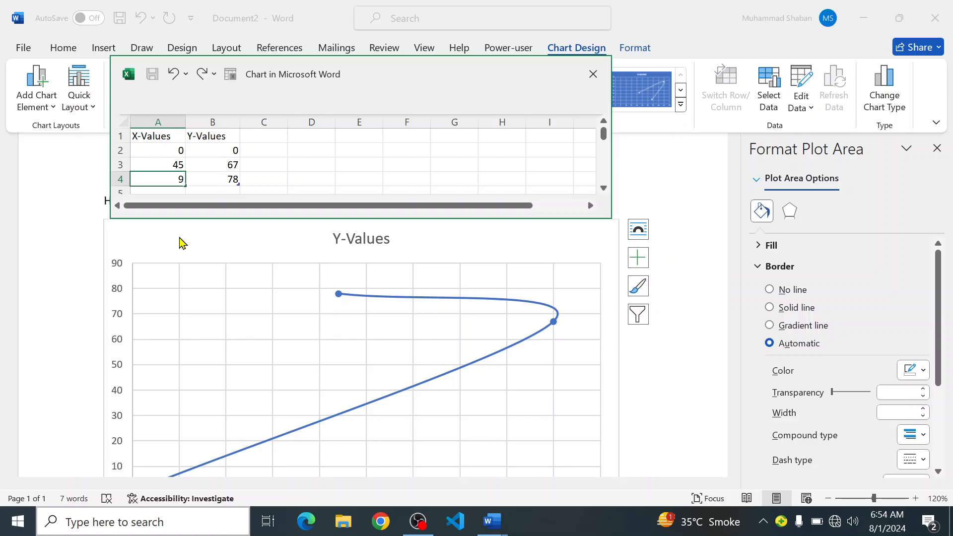
key("Return")
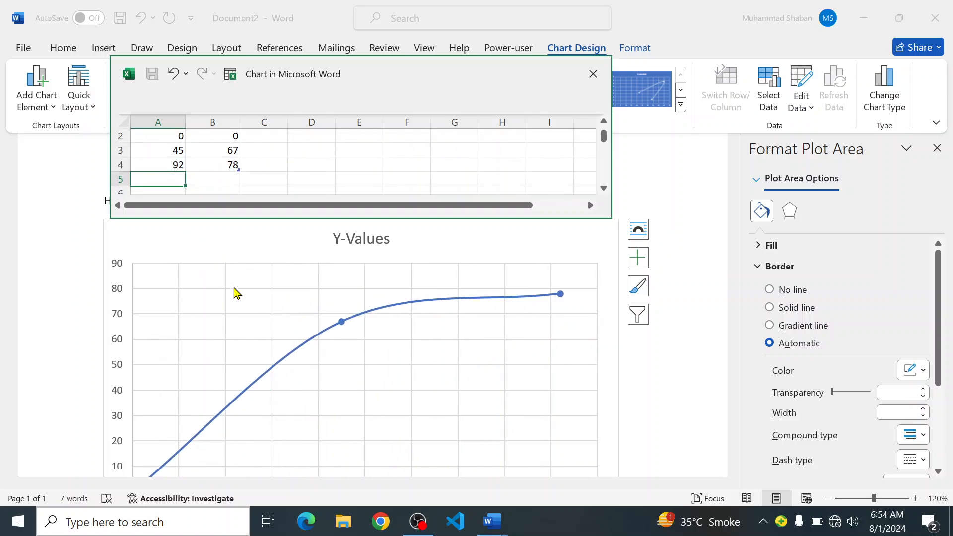
Look over the updated curve, close the chart's data sheet and bring Document2 back to the front.
scroll(234, 292, "down", 2)
scroll(234, 293, "down", 1)
scroll(234, 293, "up", 4)
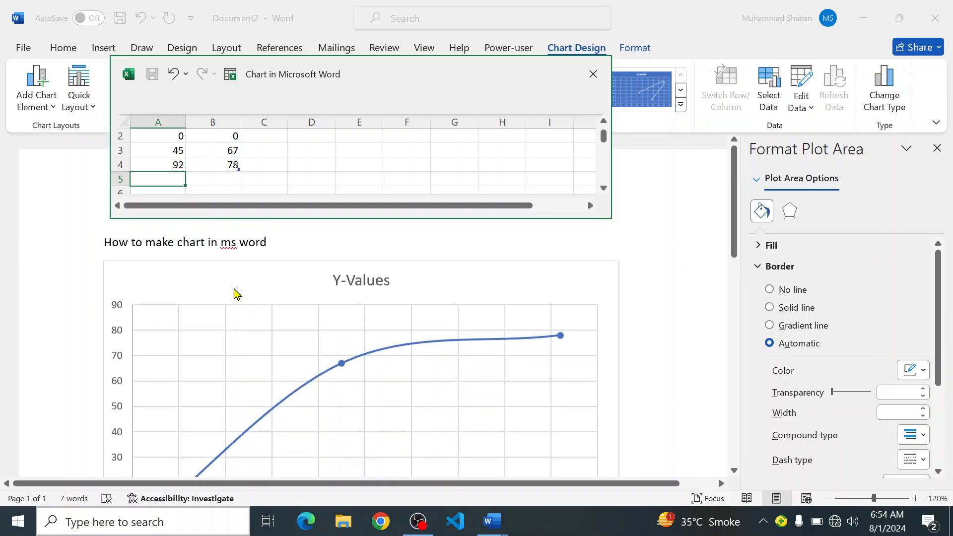
scroll(234, 295, "down", 1)
scroll(234, 296, "down", 3)
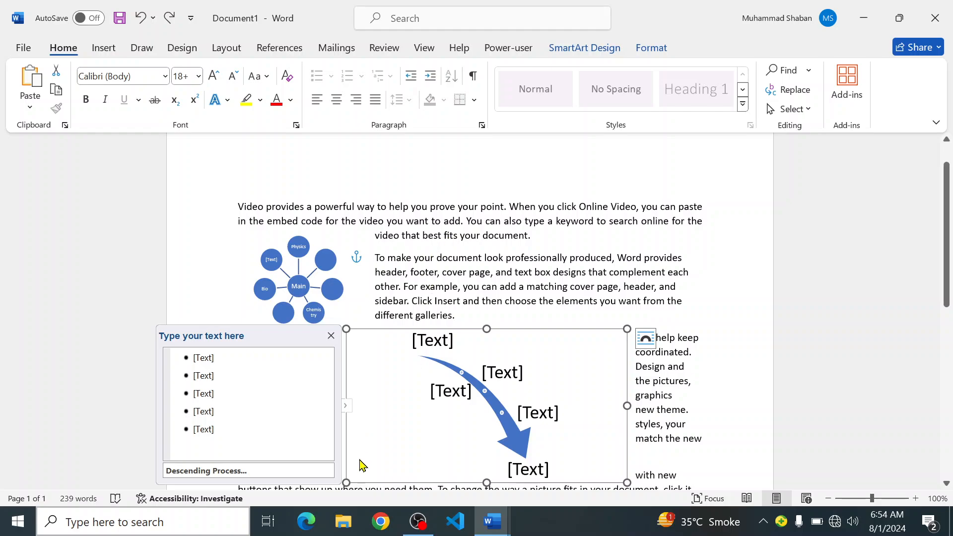
mouse_move(493, 521)
left_click(566, 452)
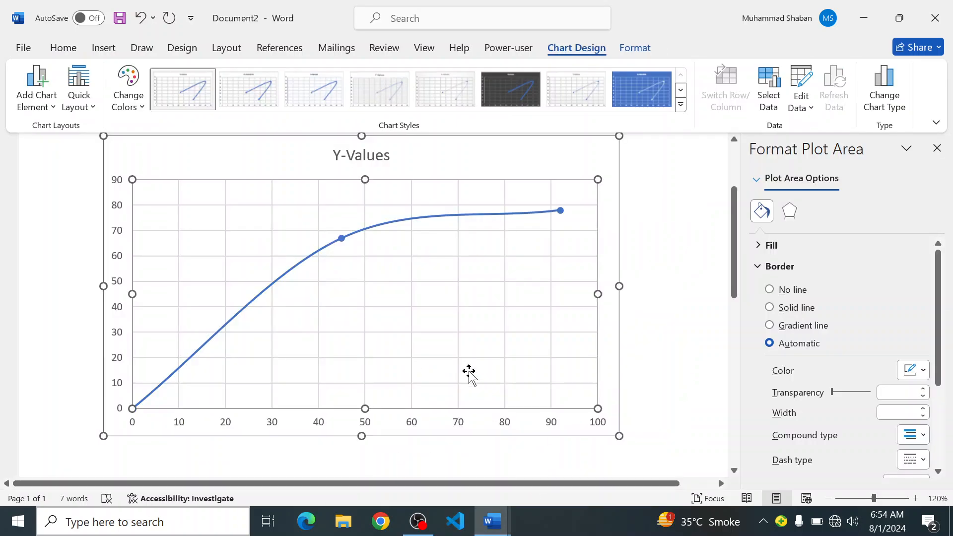
Try several chart styles on the scatter chart, including the solid blue one, and restore the first white style.
scroll(619, 258, "up", 3)
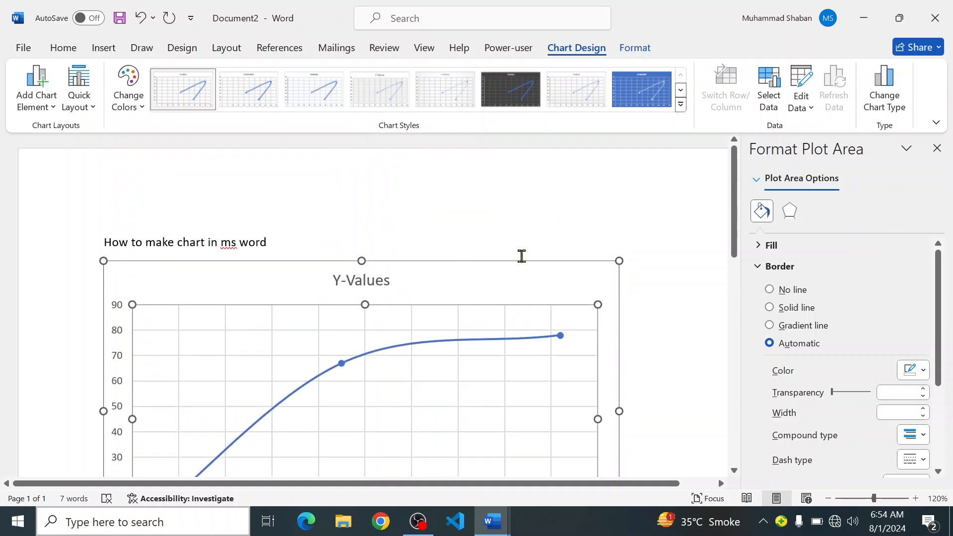
left_click(503, 99)
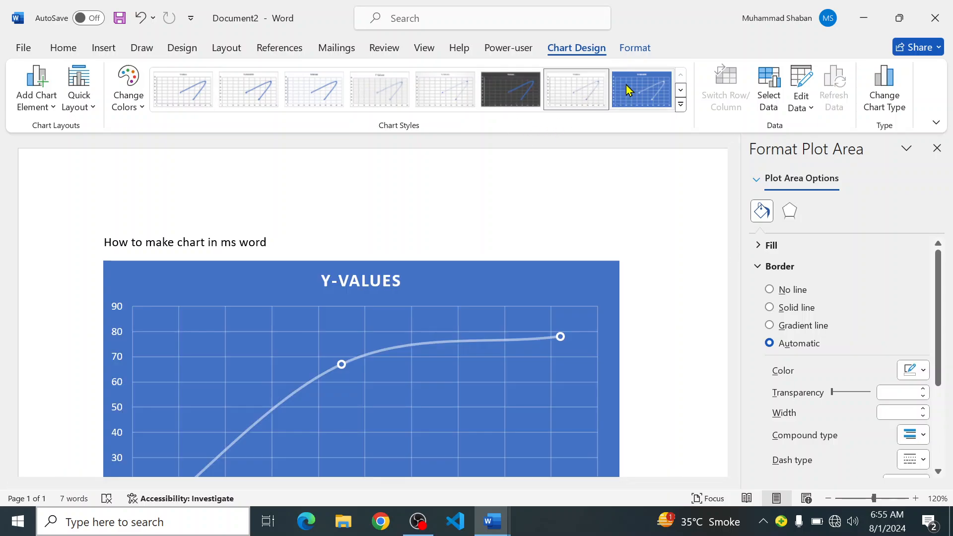
left_click(362, 99)
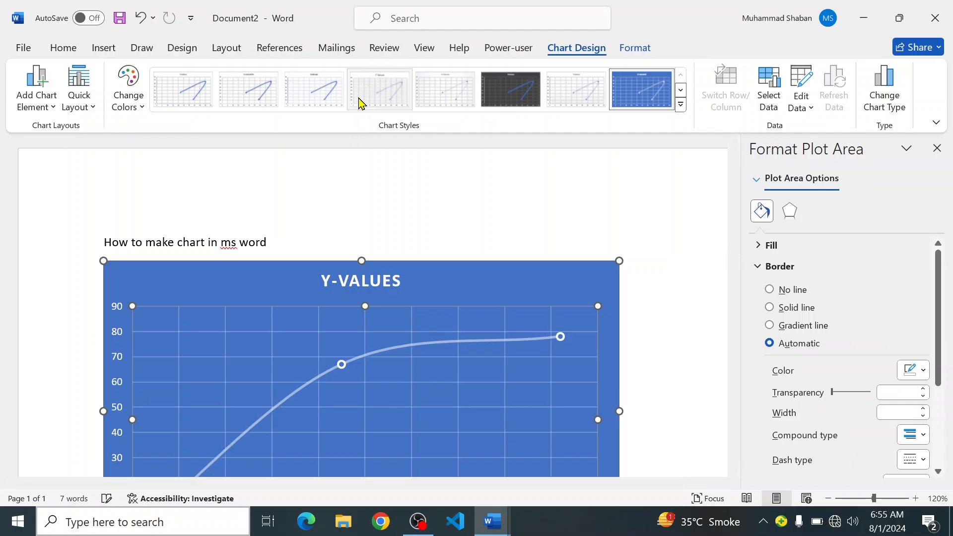
left_click(169, 96)
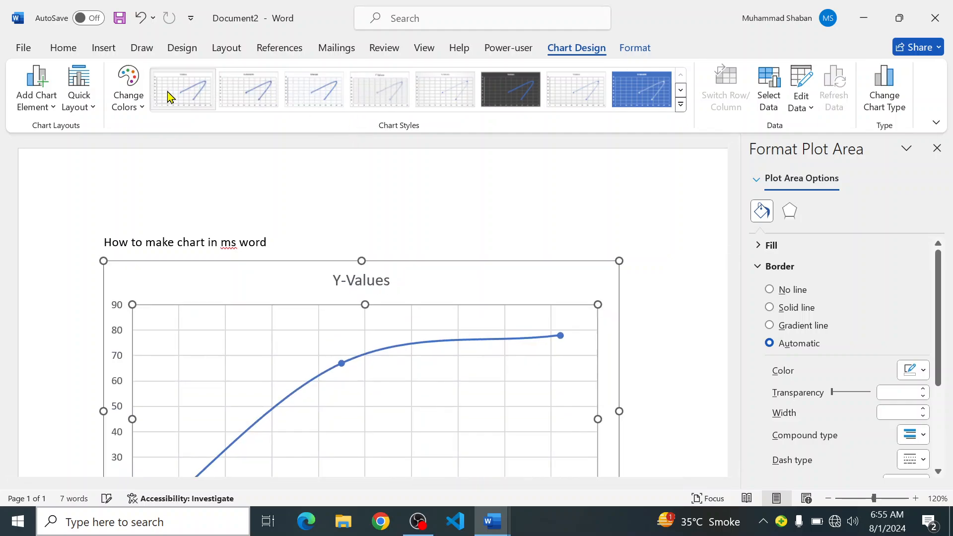
Apply the first Colorful palette to the scatter chart and select its horizontal major gridlines.
left_click(130, 105)
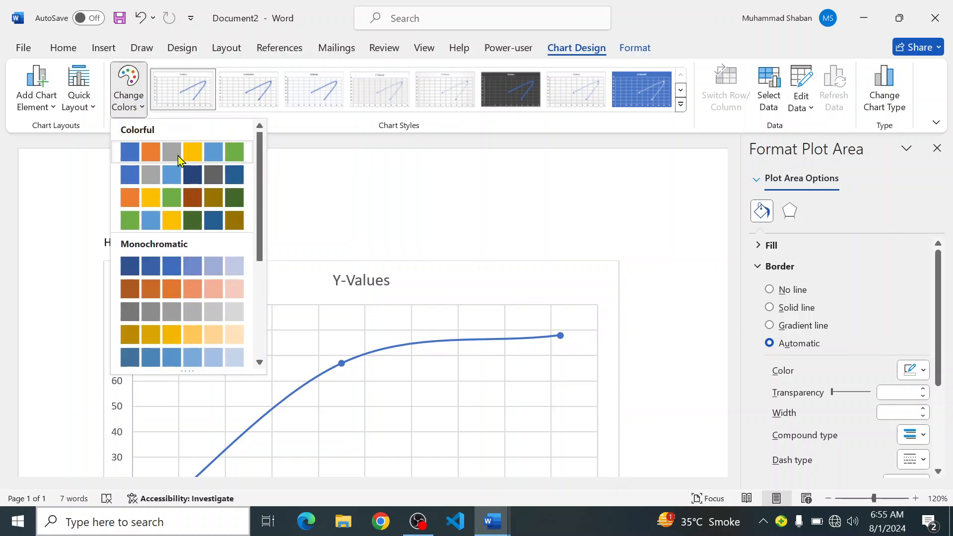
left_click(179, 158)
scroll(247, 238, "down", 4)
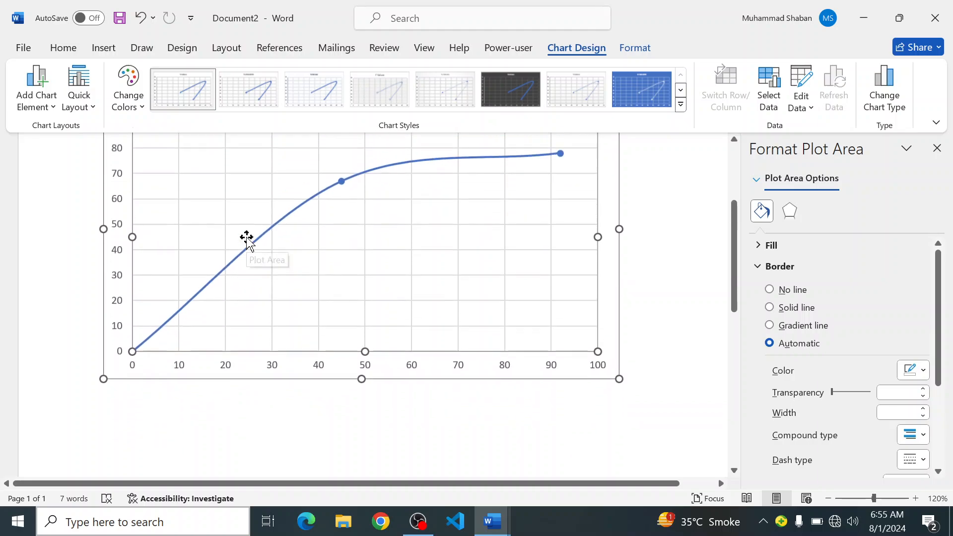
scroll(247, 238, "up", 2)
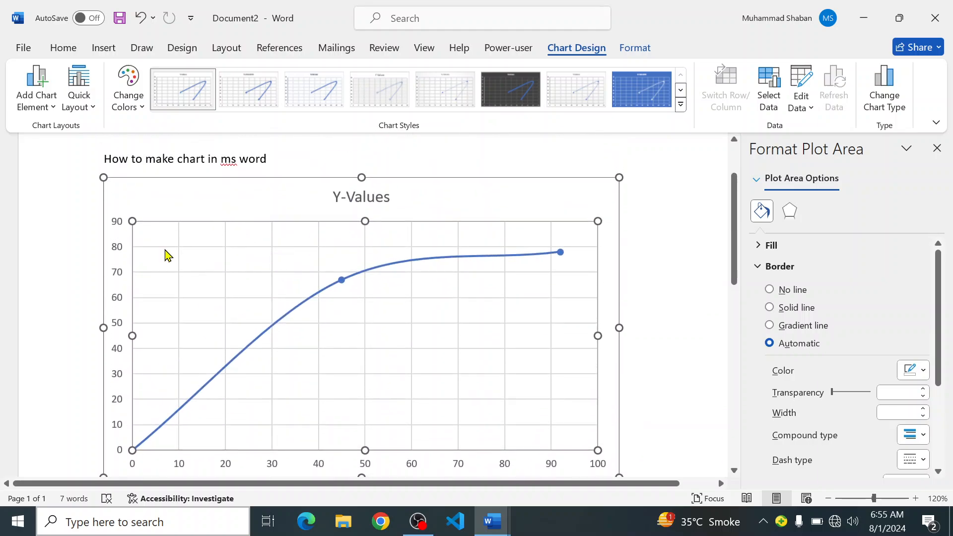
left_click(250, 272)
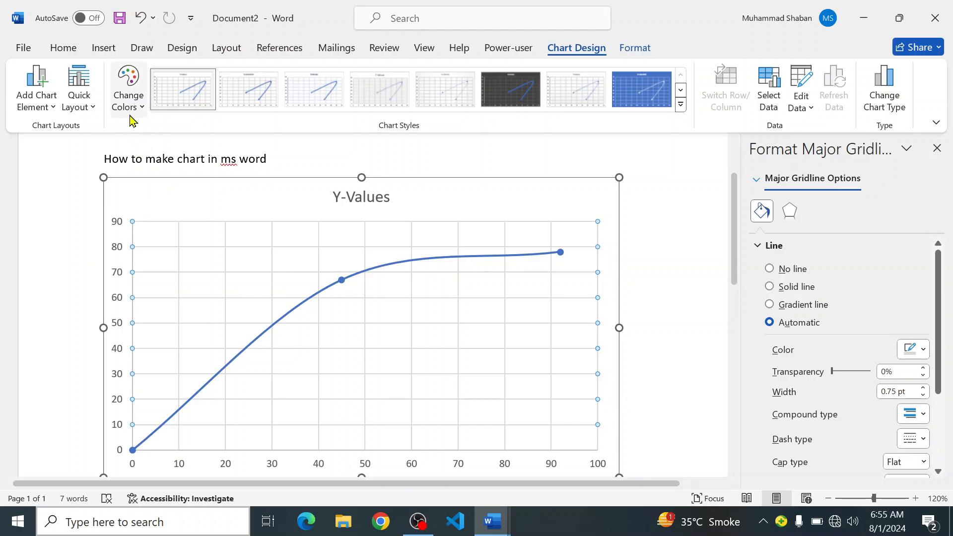